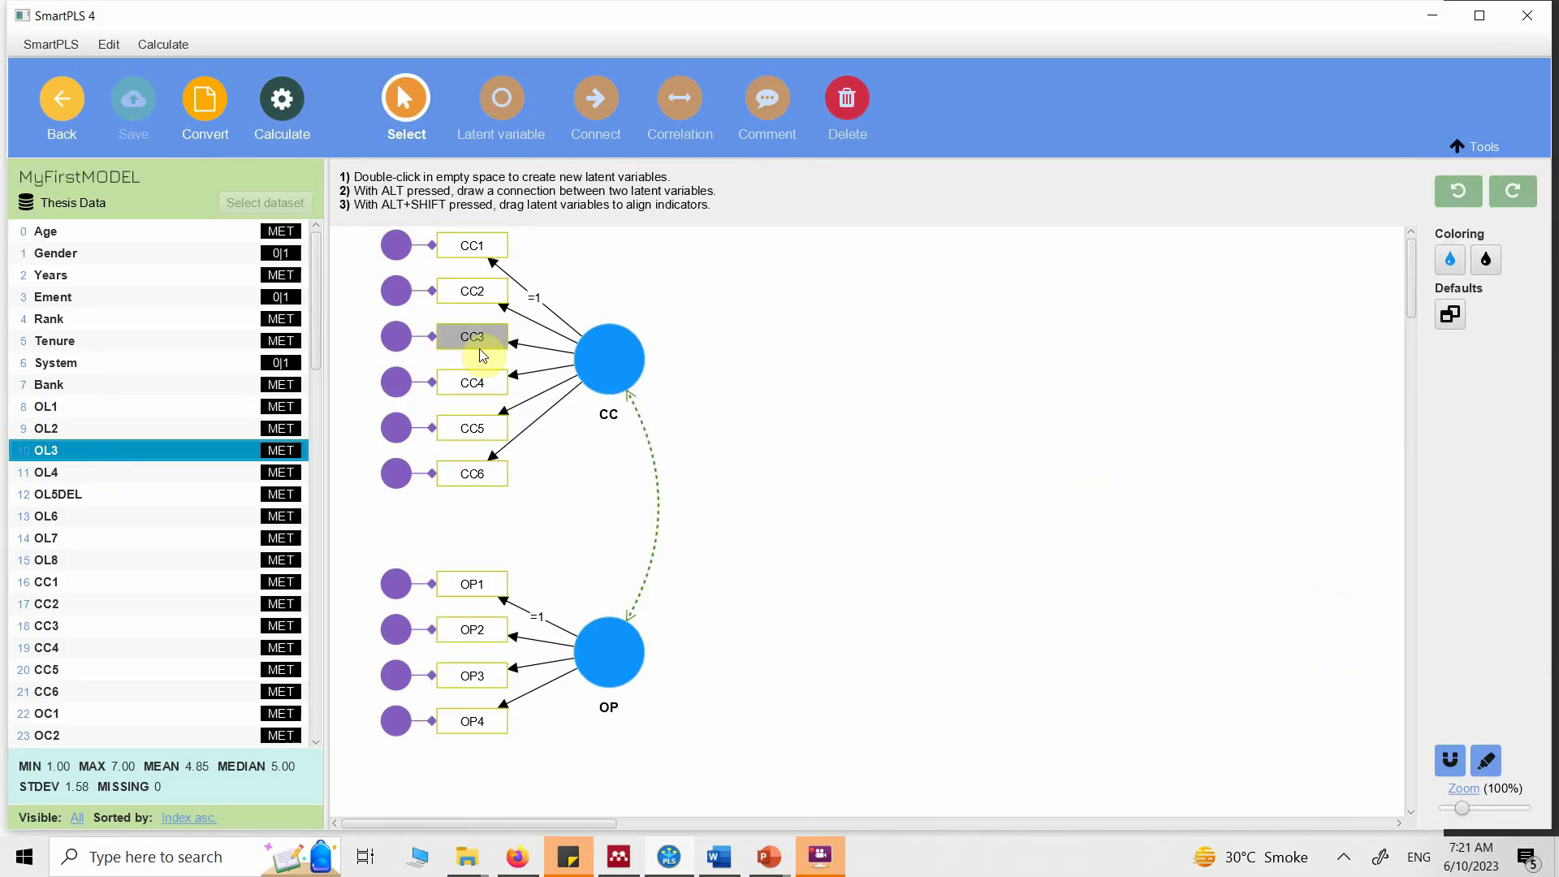
# Step: Delete the OP latent variable from MyFirstMODEL and go back to the workspace project list
pyautogui.click(615, 359)
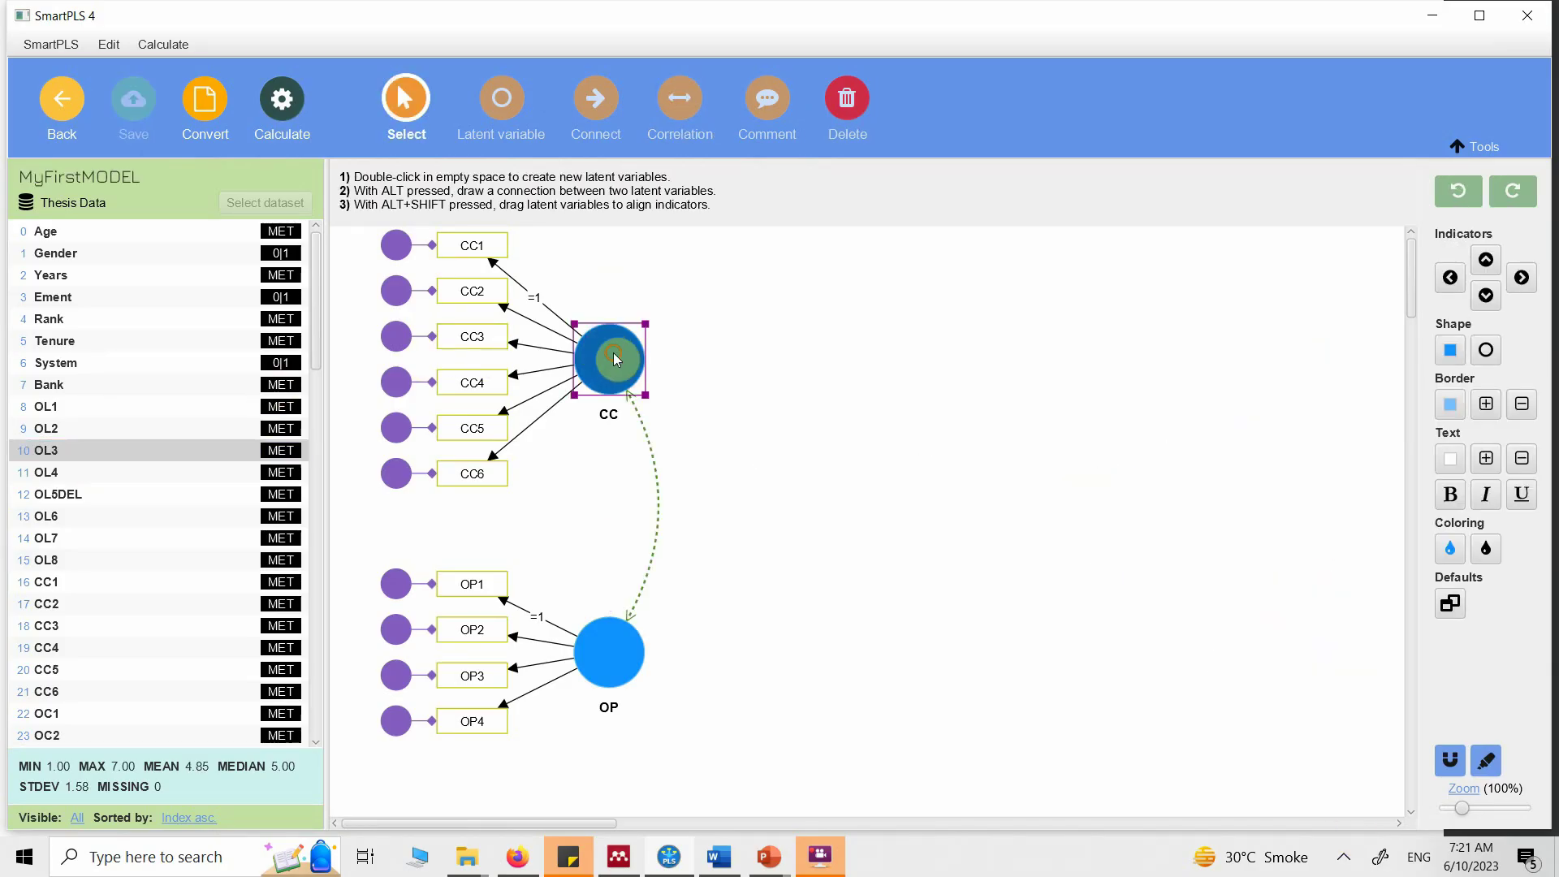
pyautogui.click(605, 670)
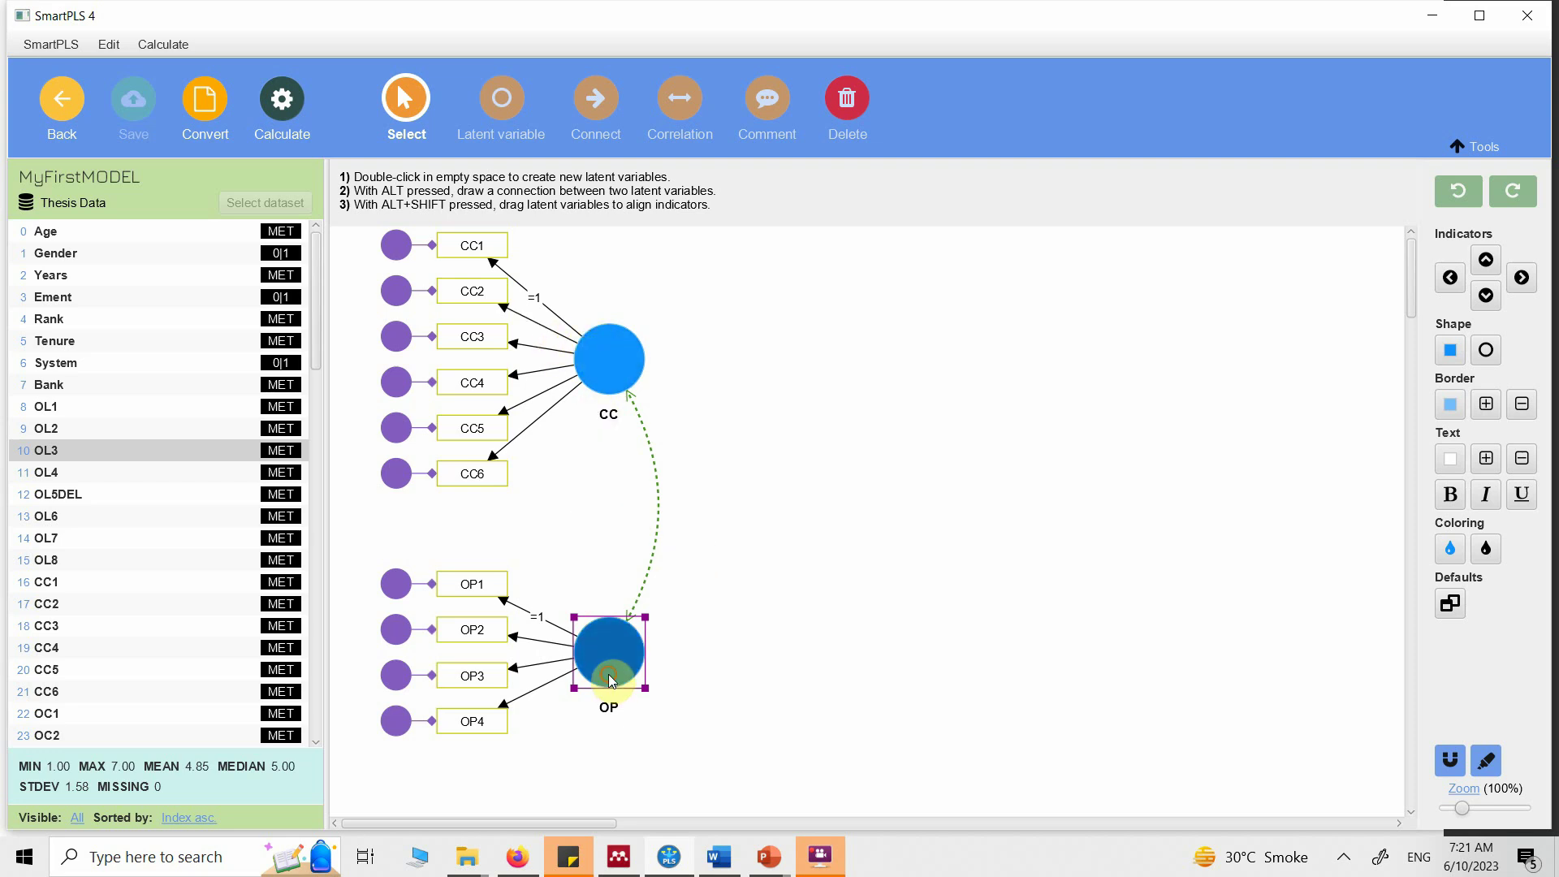
pyautogui.press('Delete')
pyautogui.click(609, 337)
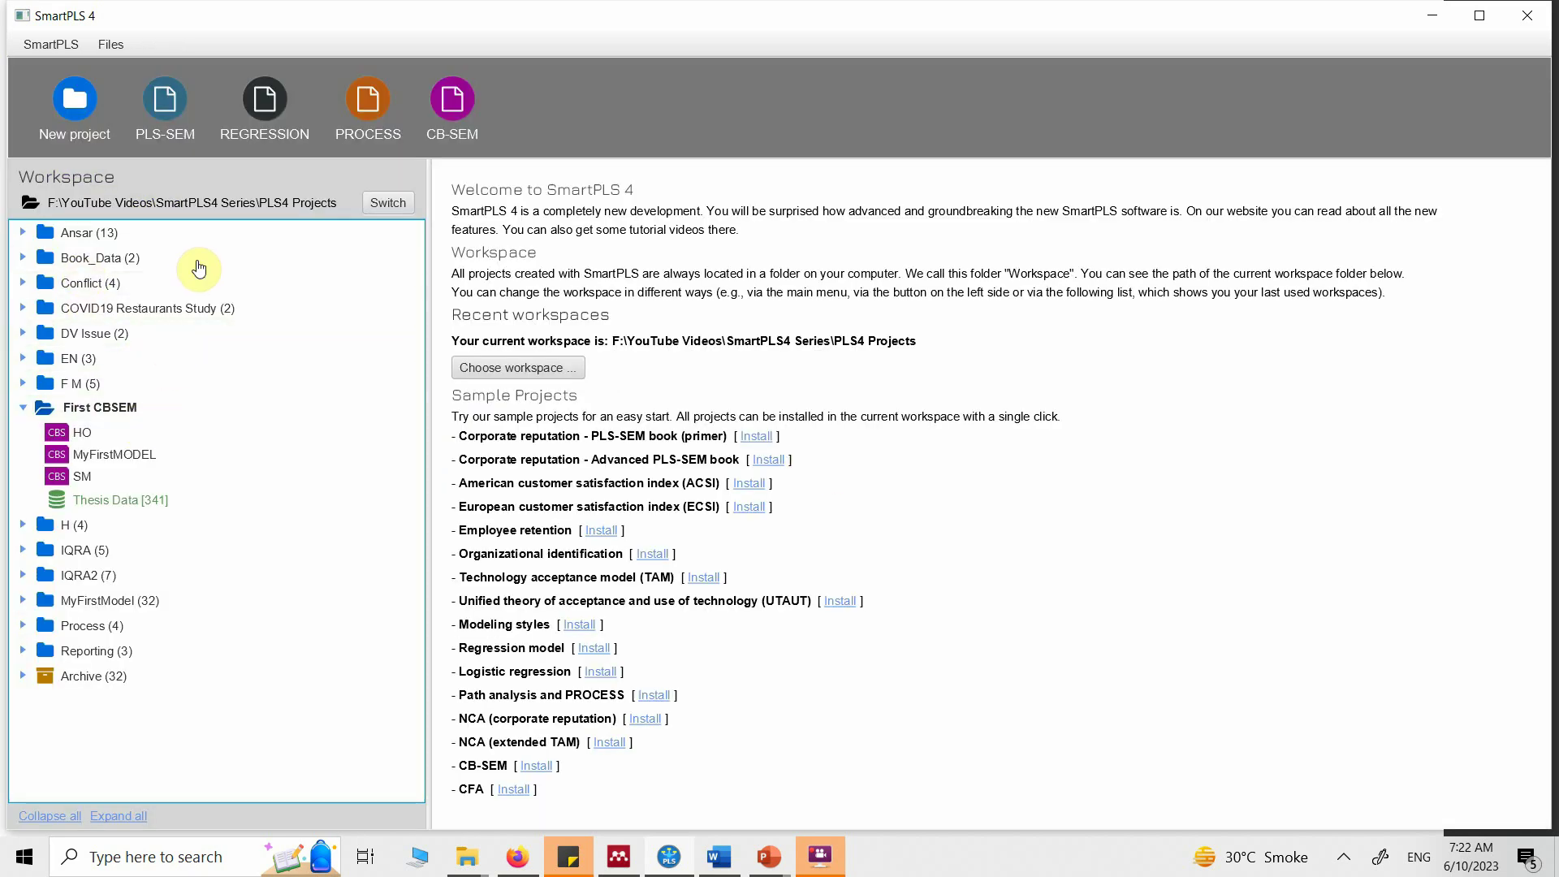
# Step: Create a new project named XY
pyautogui.click(73, 100)
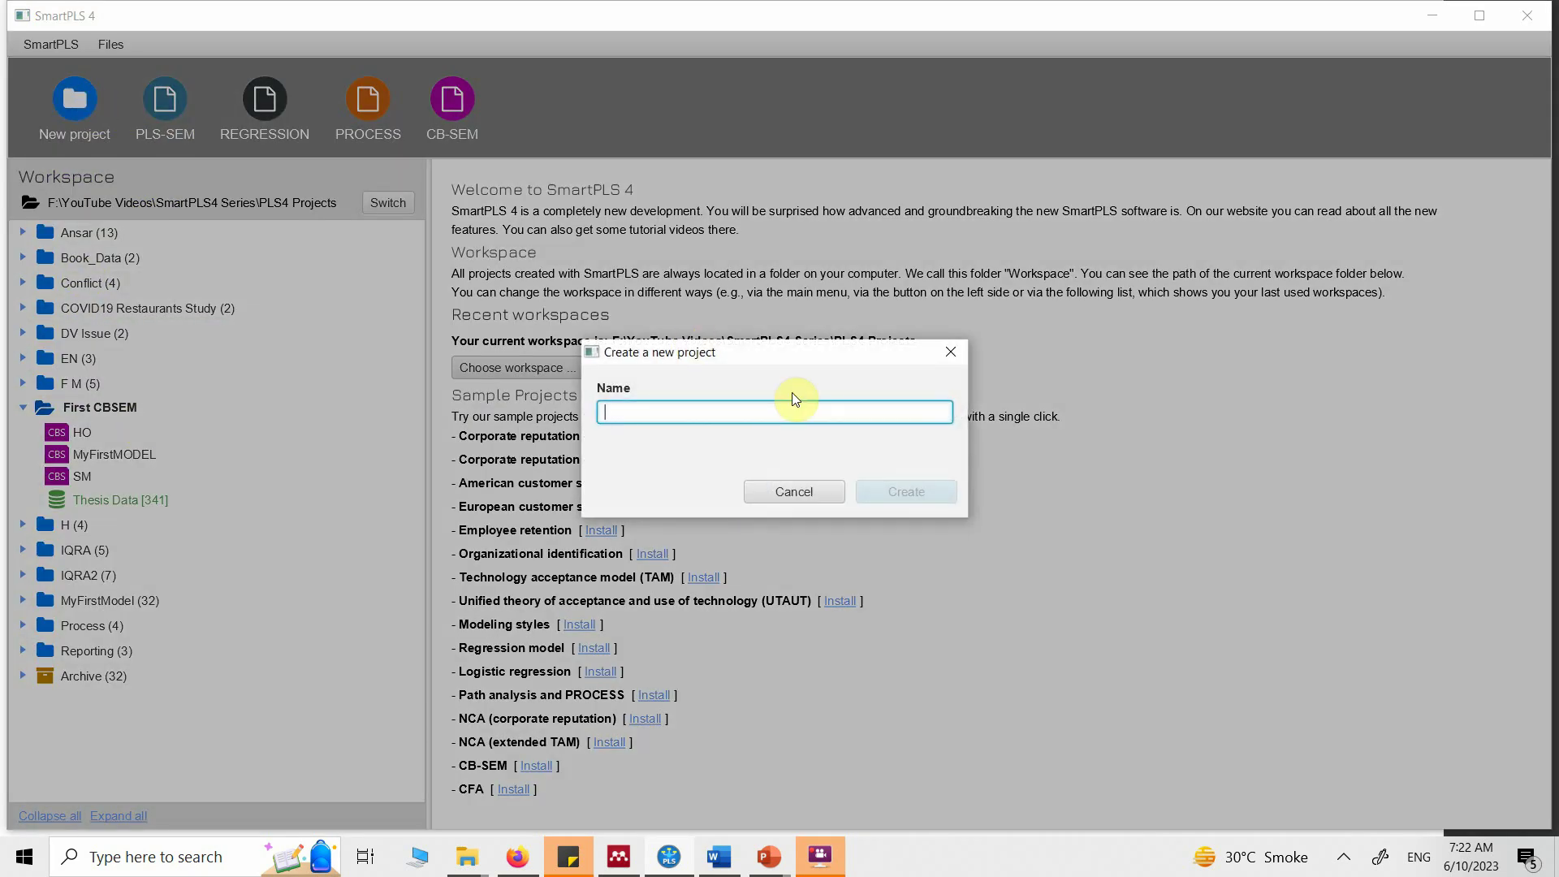
pyautogui.write('XY')
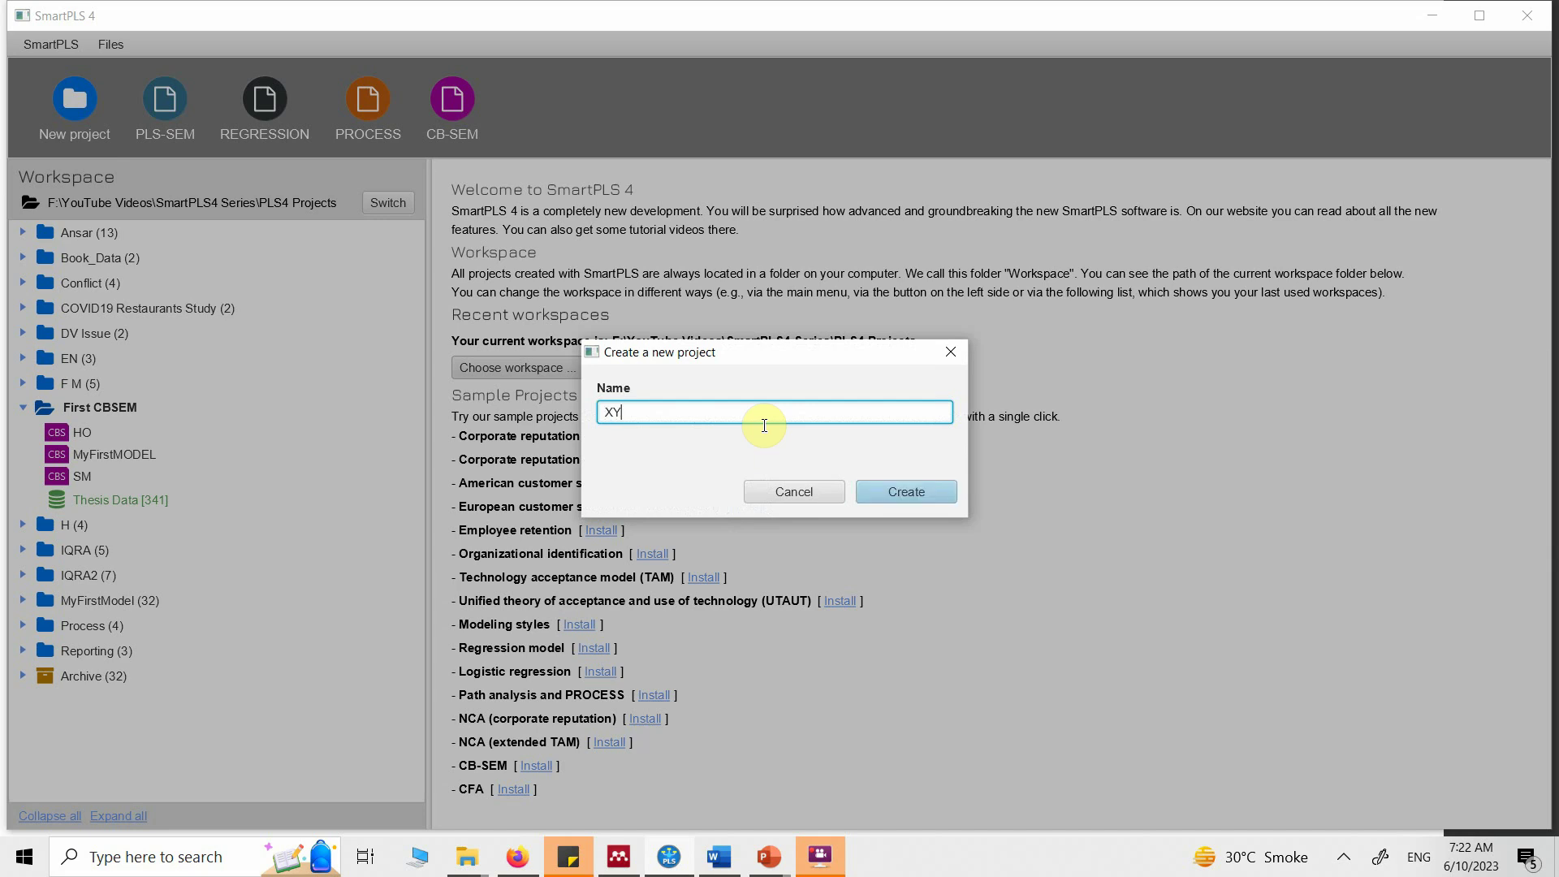
pyautogui.press('Return')
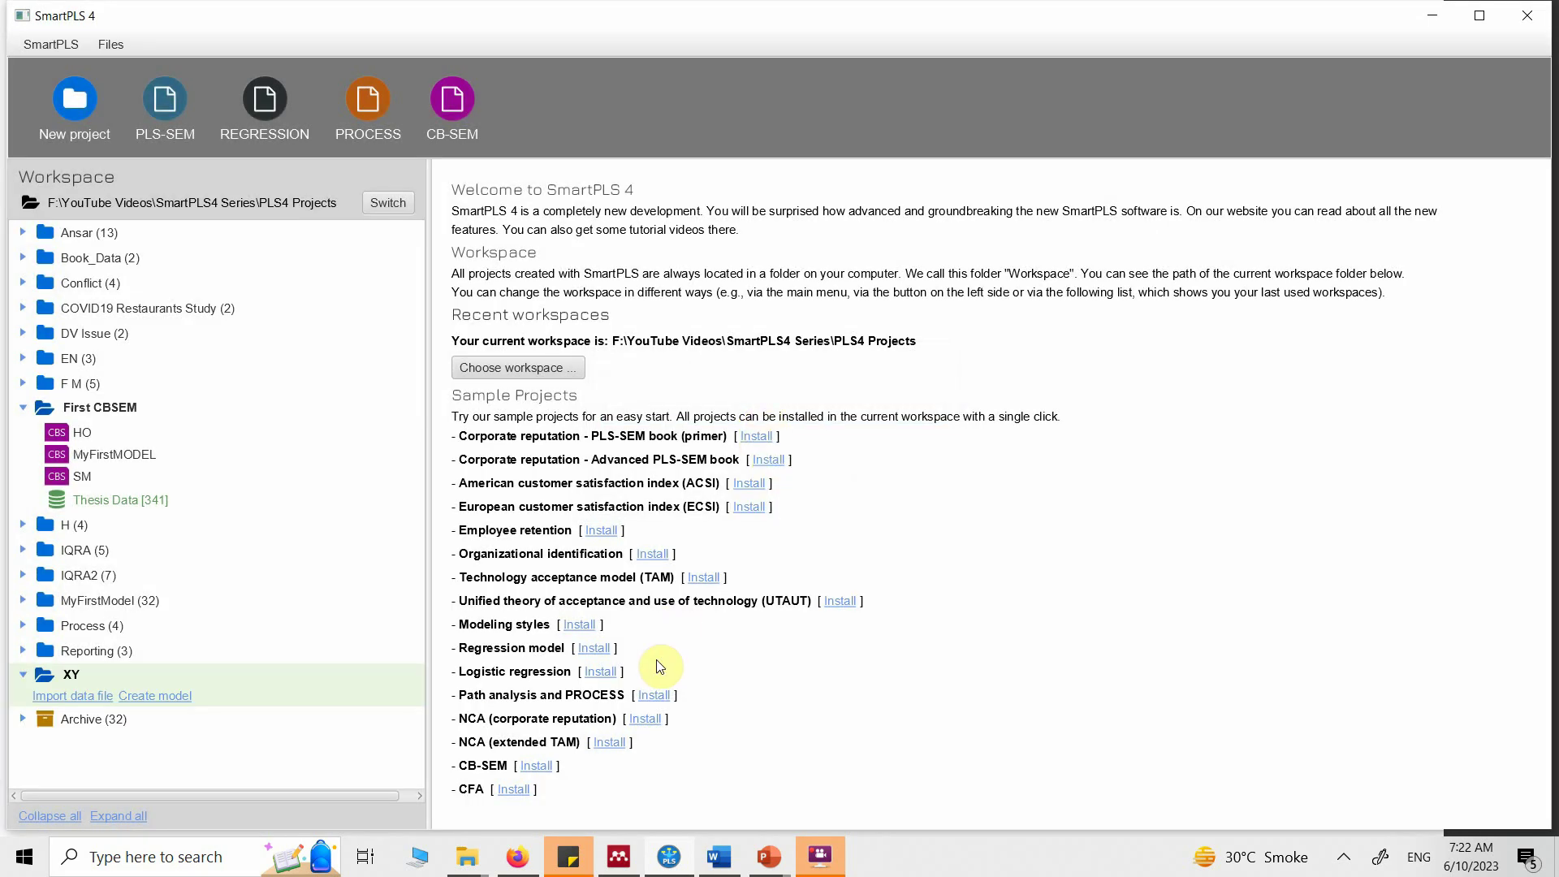
# Step: Import the DataS.sav data file into project XY
pyautogui.click(75, 704)
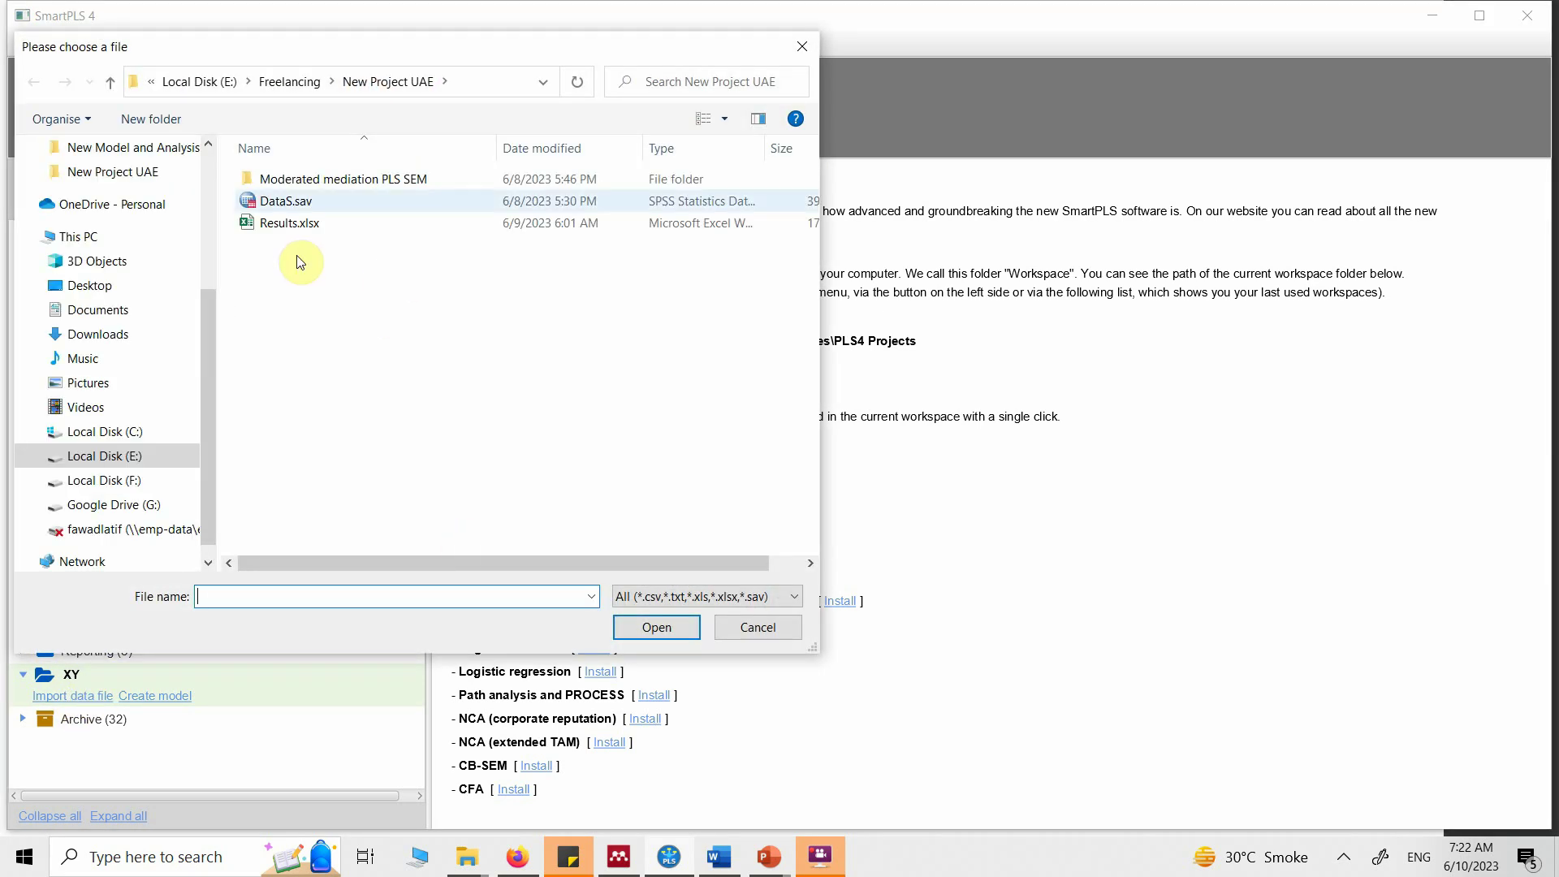
pyautogui.click(292, 201)
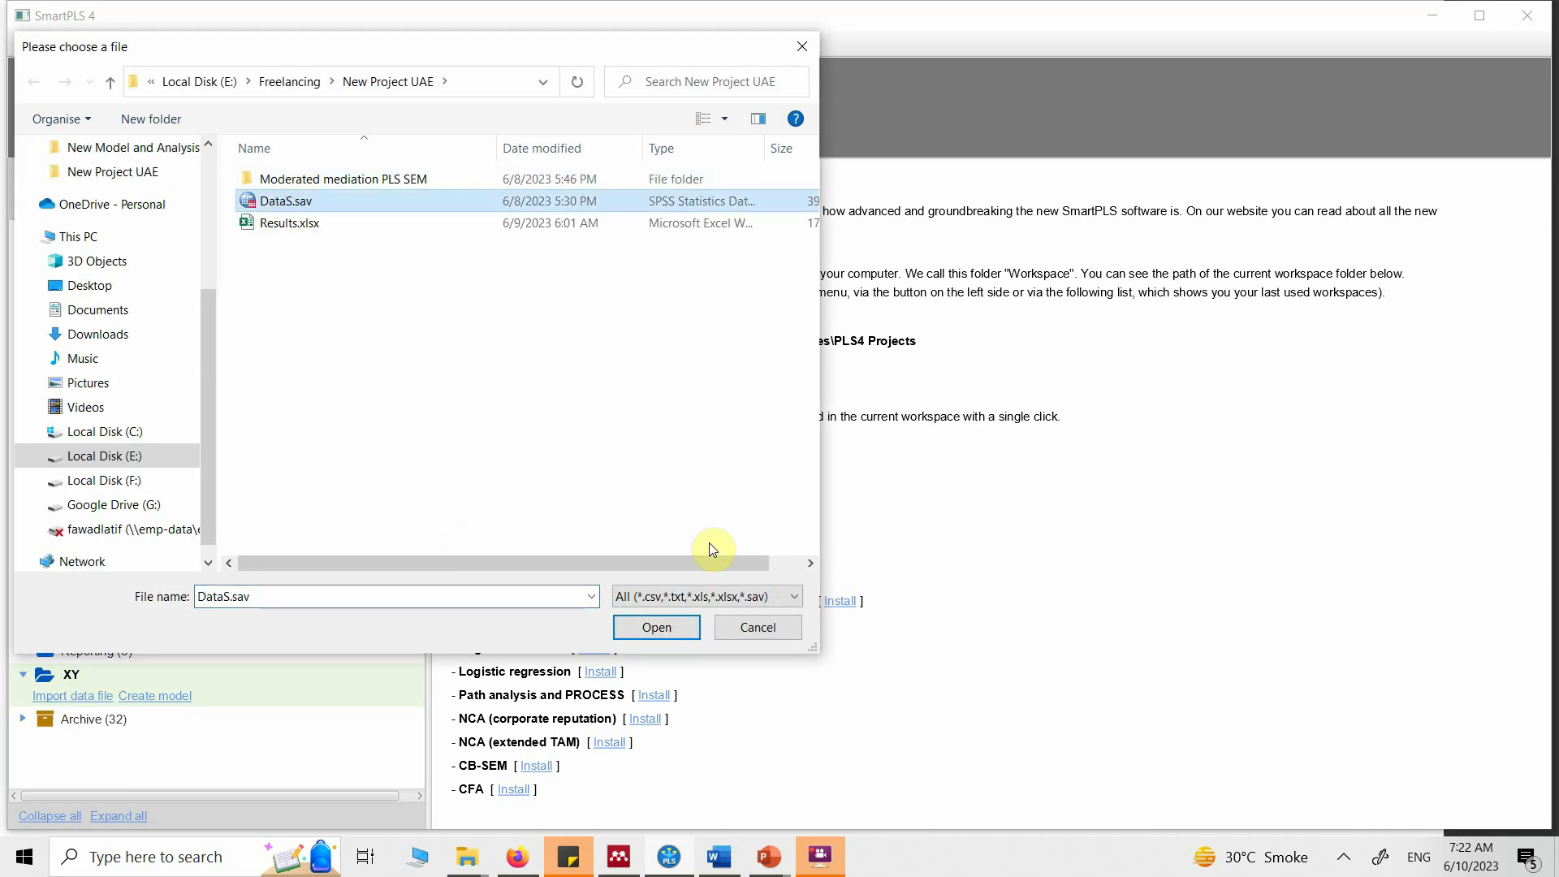
pyautogui.click(662, 632)
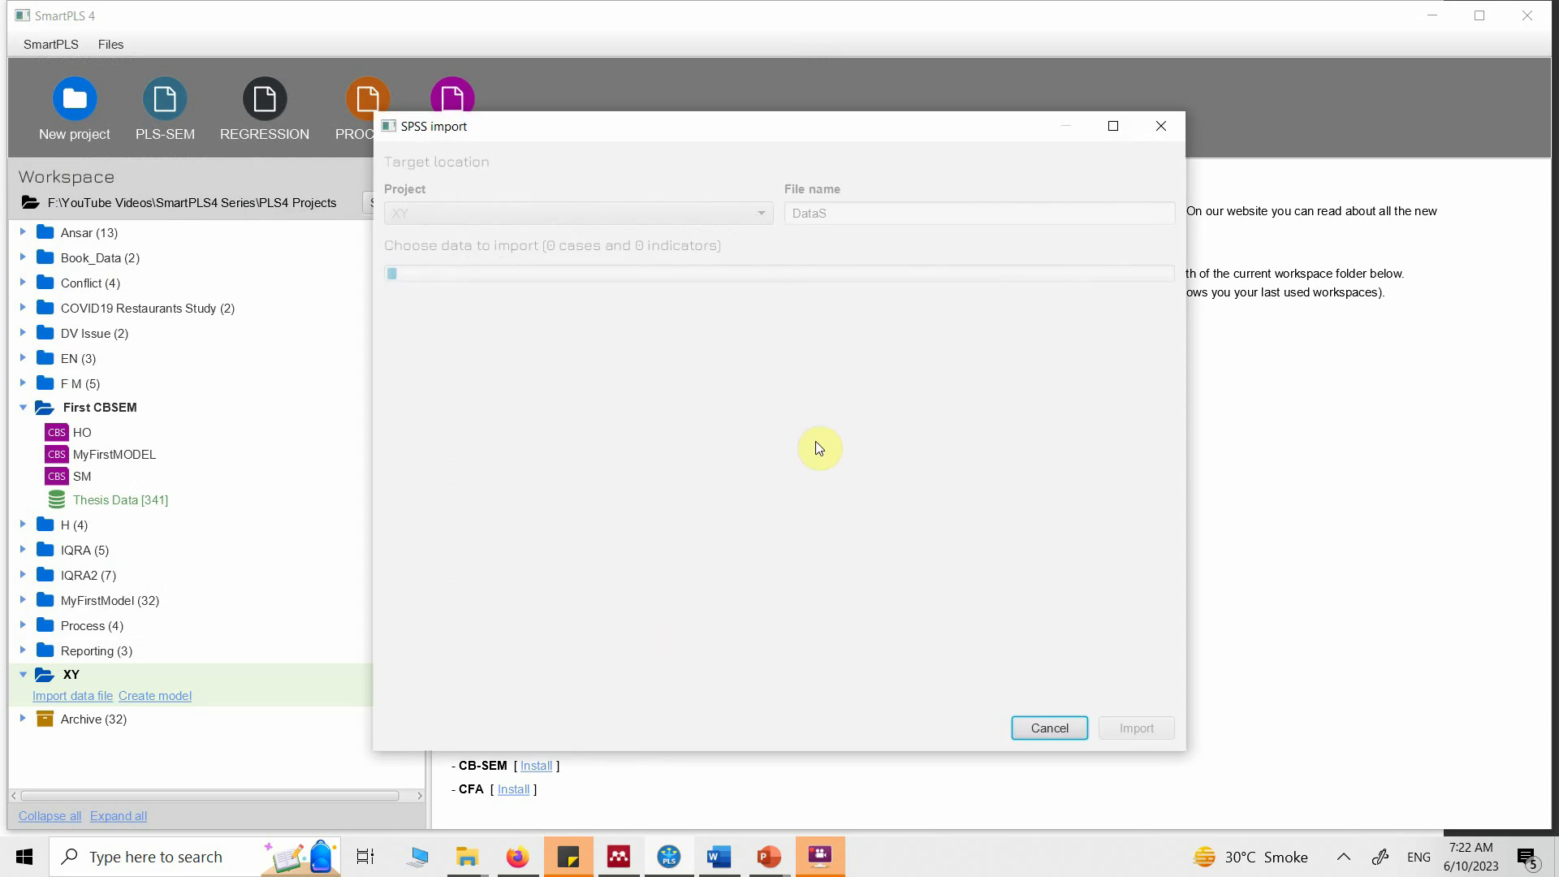
pyautogui.click(1137, 729)
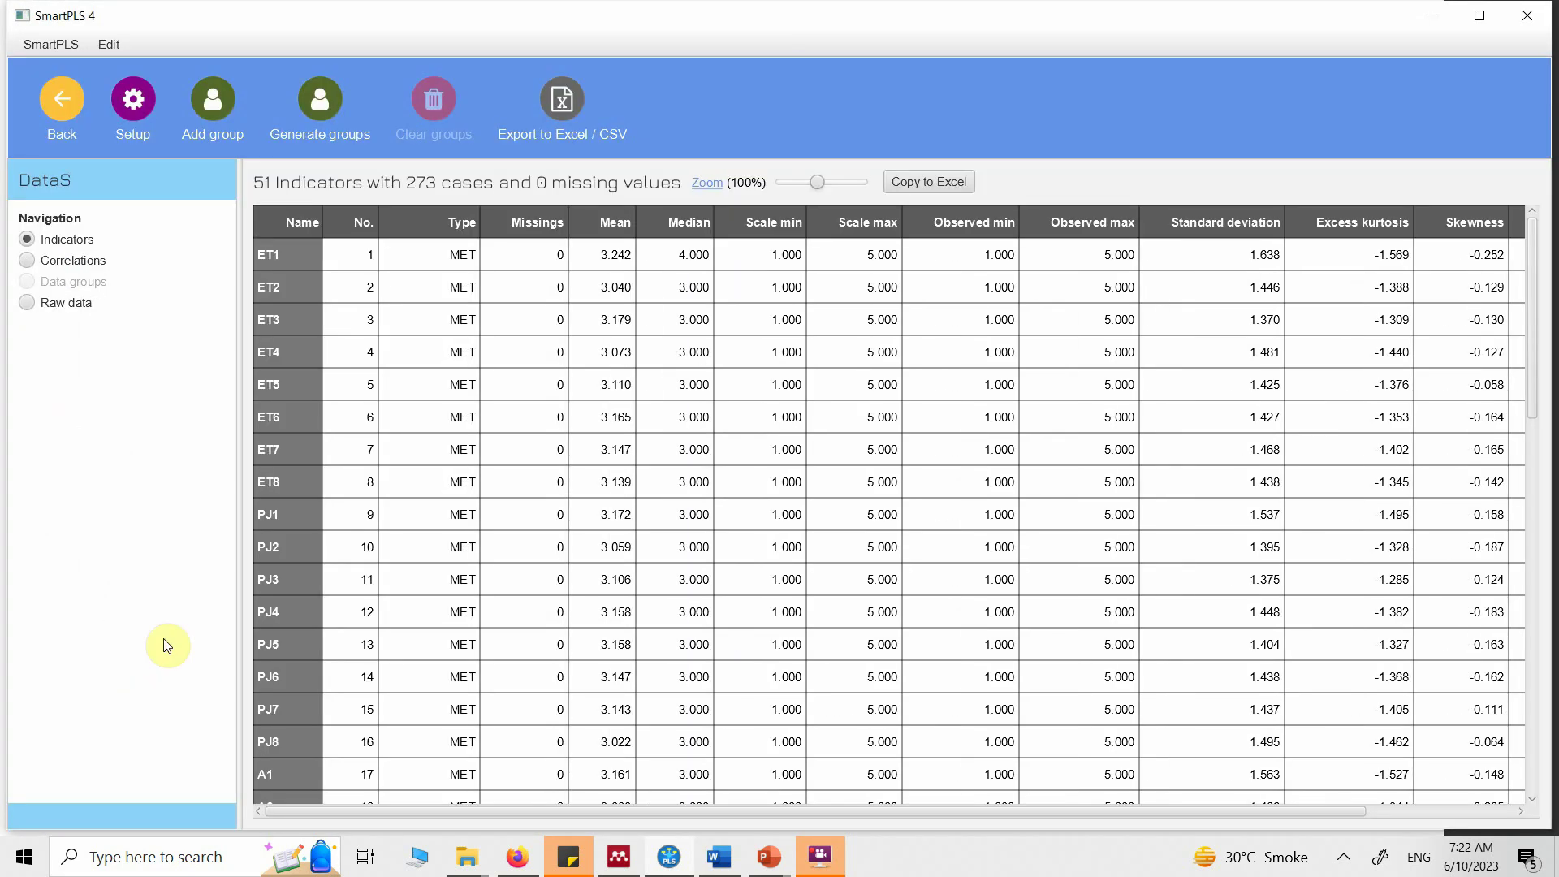
# Step: Leave the DataS table and add a new model to XY with model type CB-SEM and name MM
pyautogui.click(61, 111)
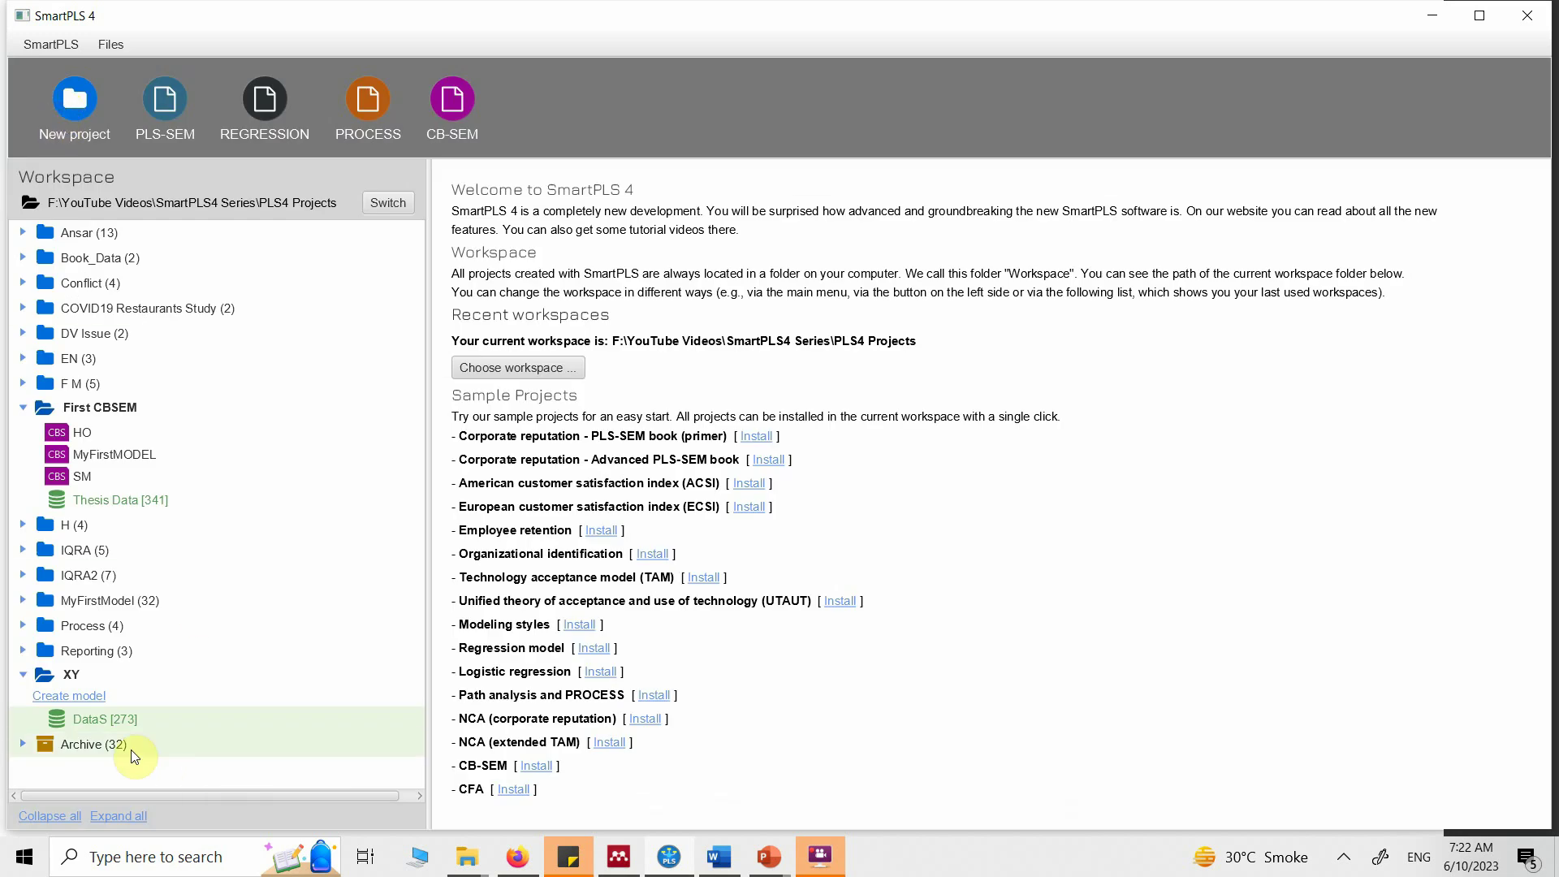
pyautogui.click(86, 695)
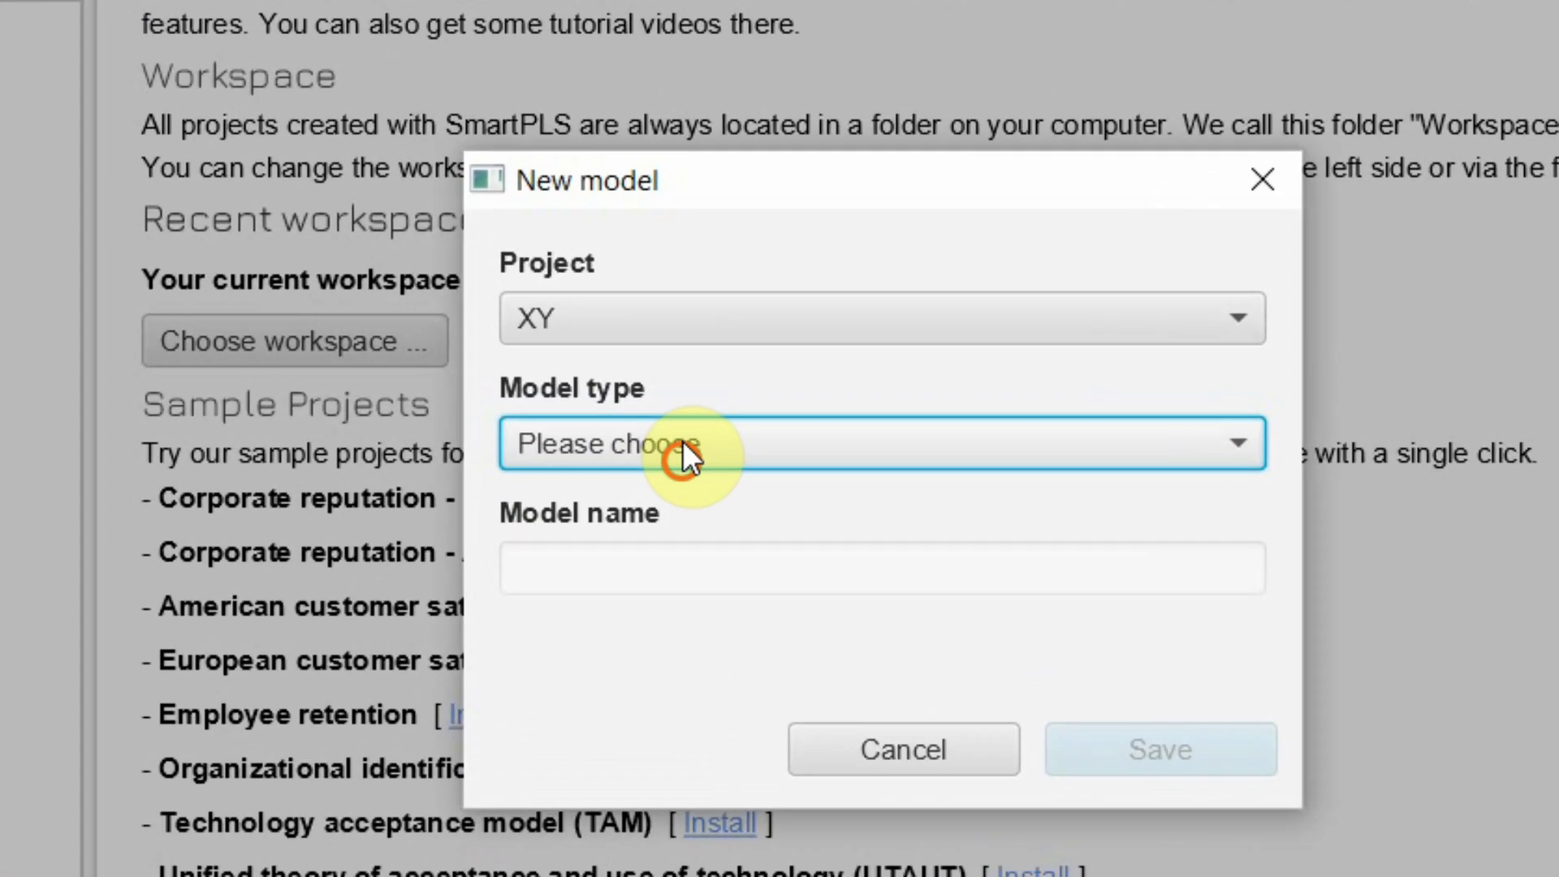
pyautogui.click(685, 414)
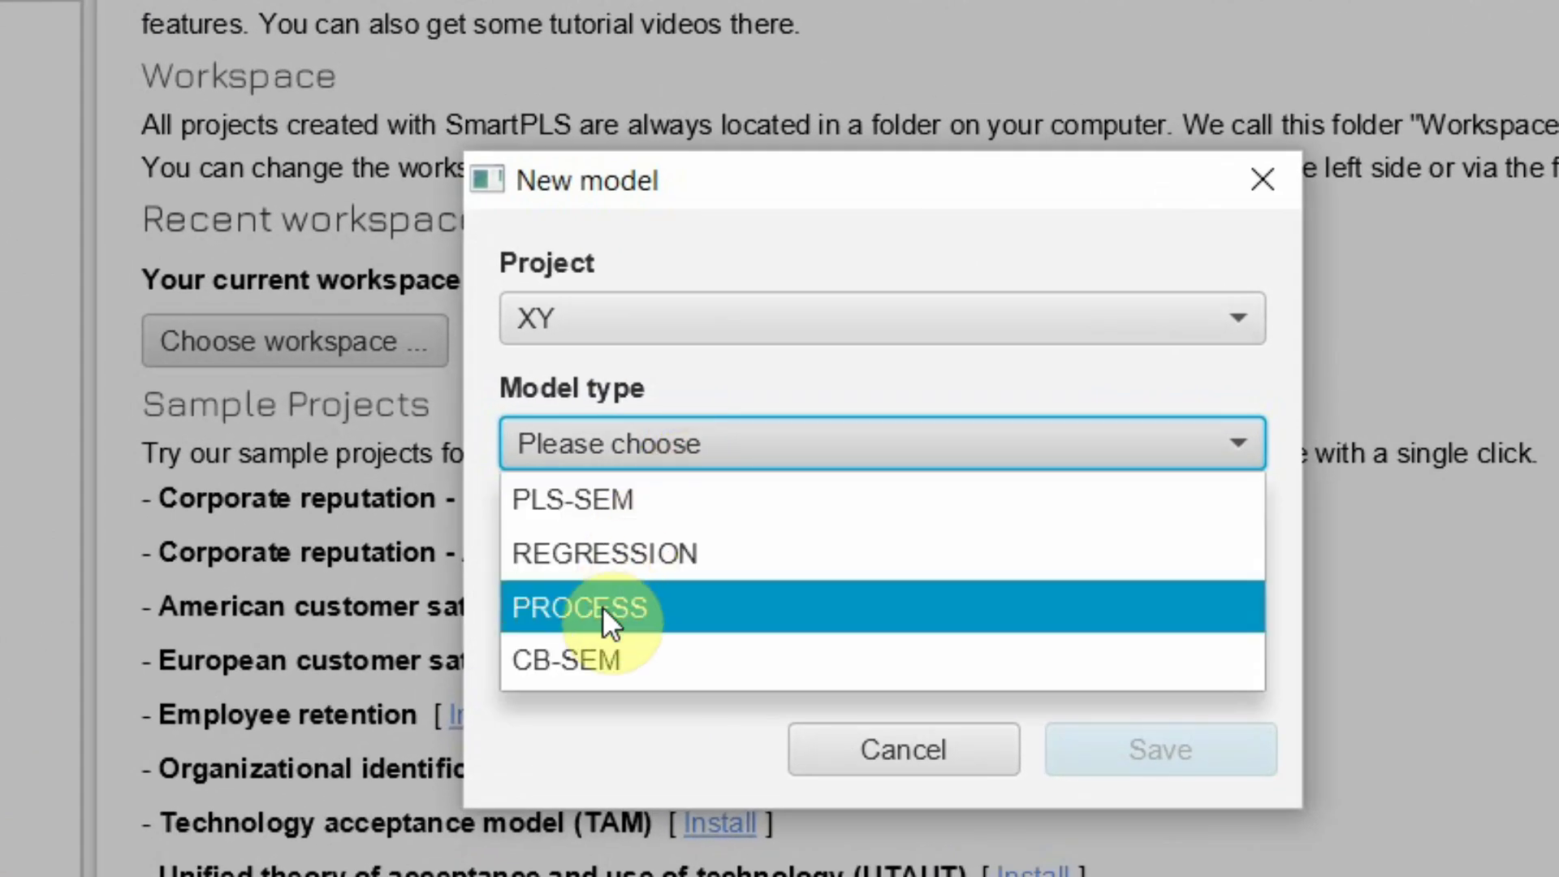
pyautogui.click(600, 643)
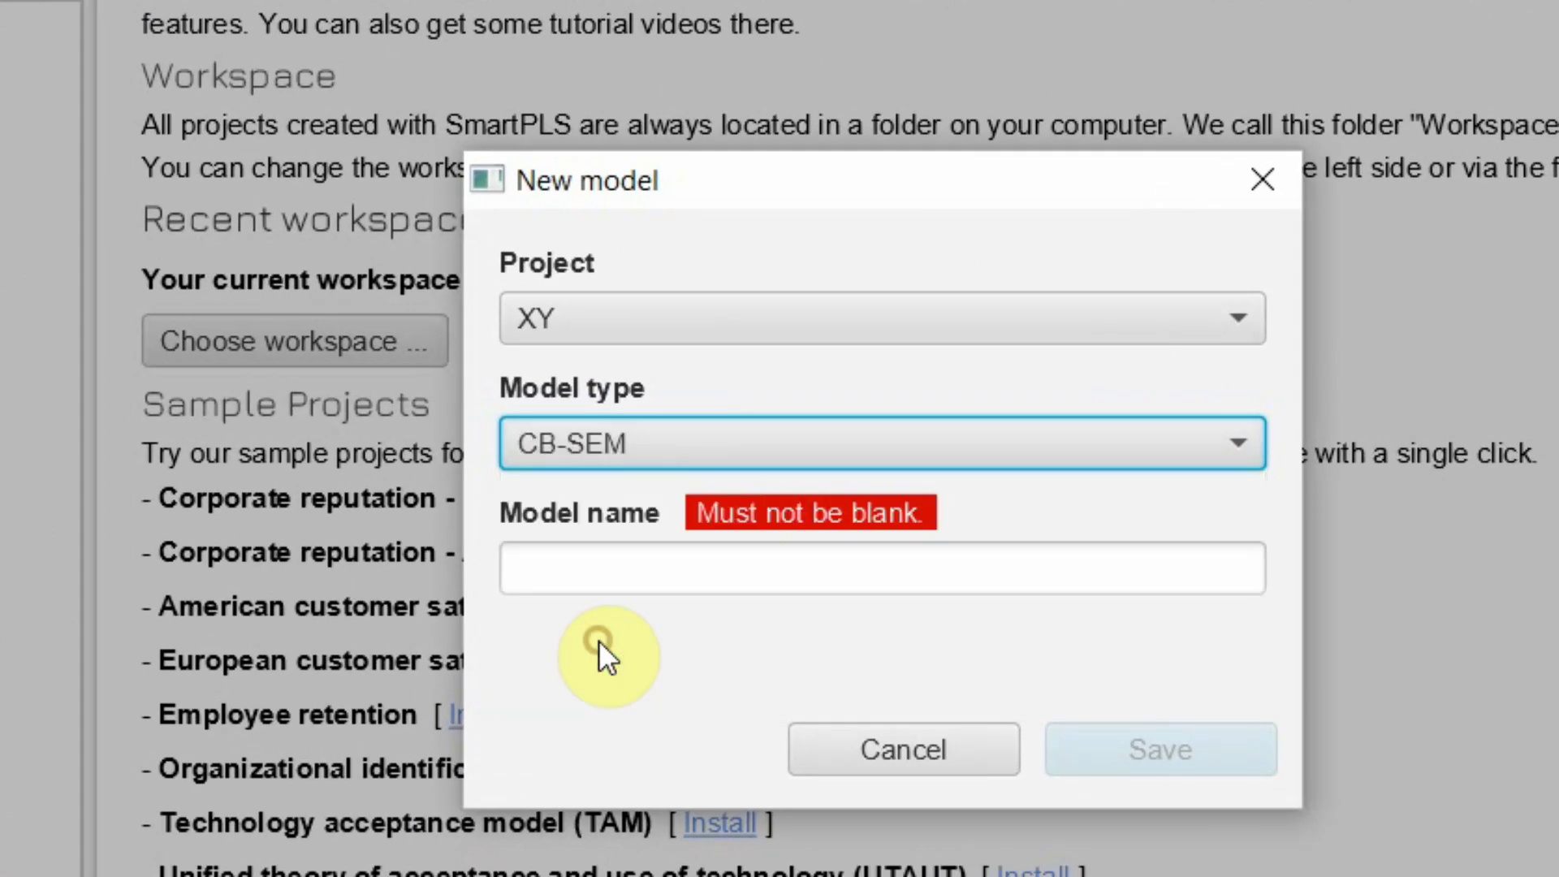
pyautogui.click(708, 566)
pyautogui.write('MM')
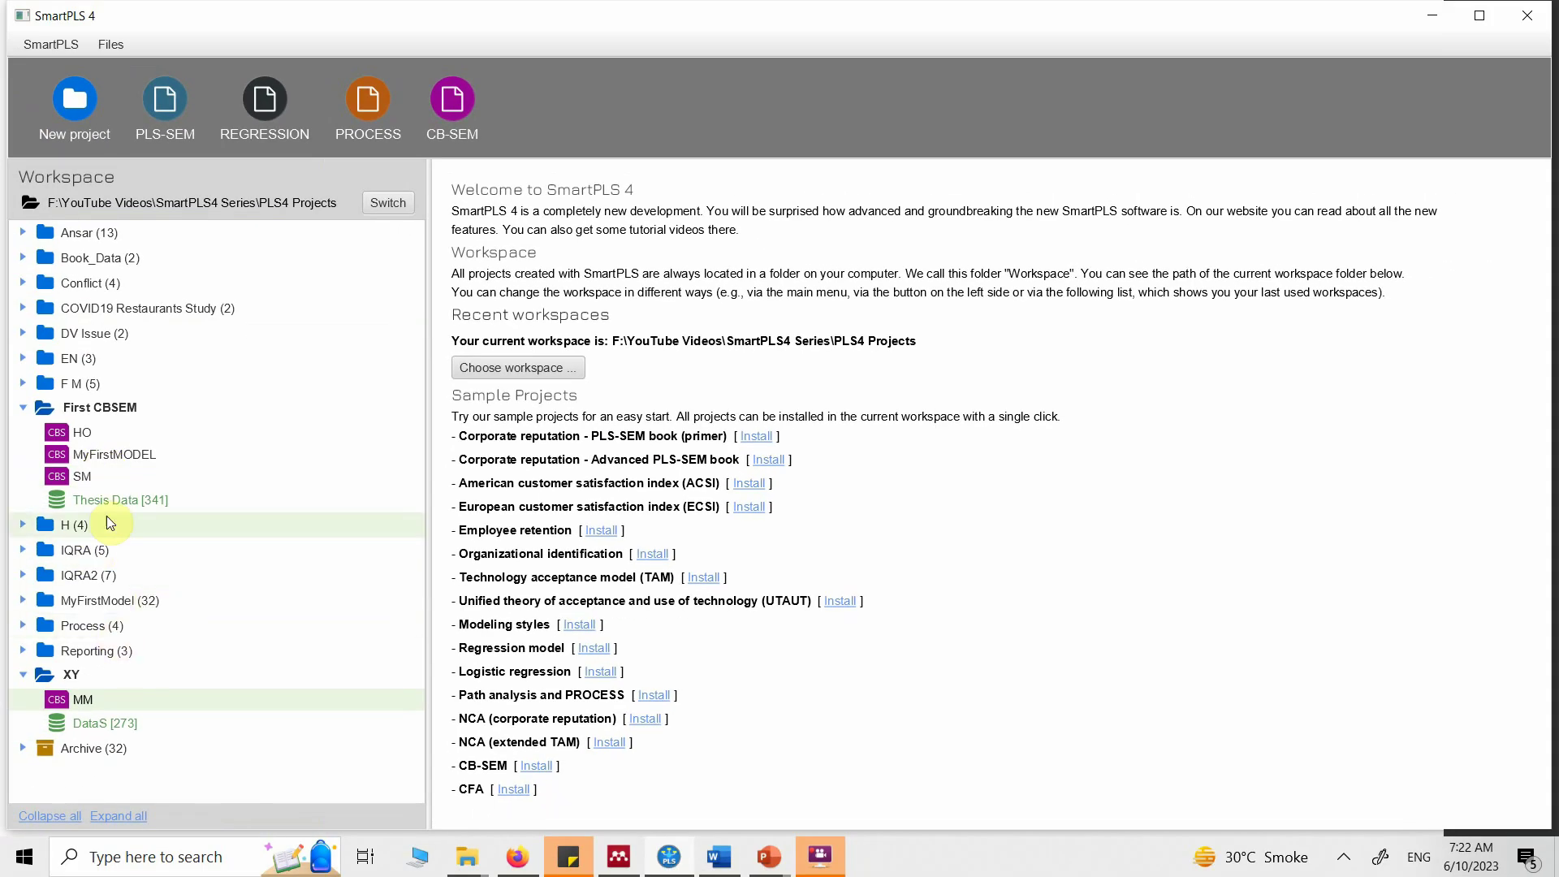
# Step: Open MyFirstMODEL and drag indicators CC1–CC6 onto the canvas as construct CC
pyautogui.doubleClick(129, 455)
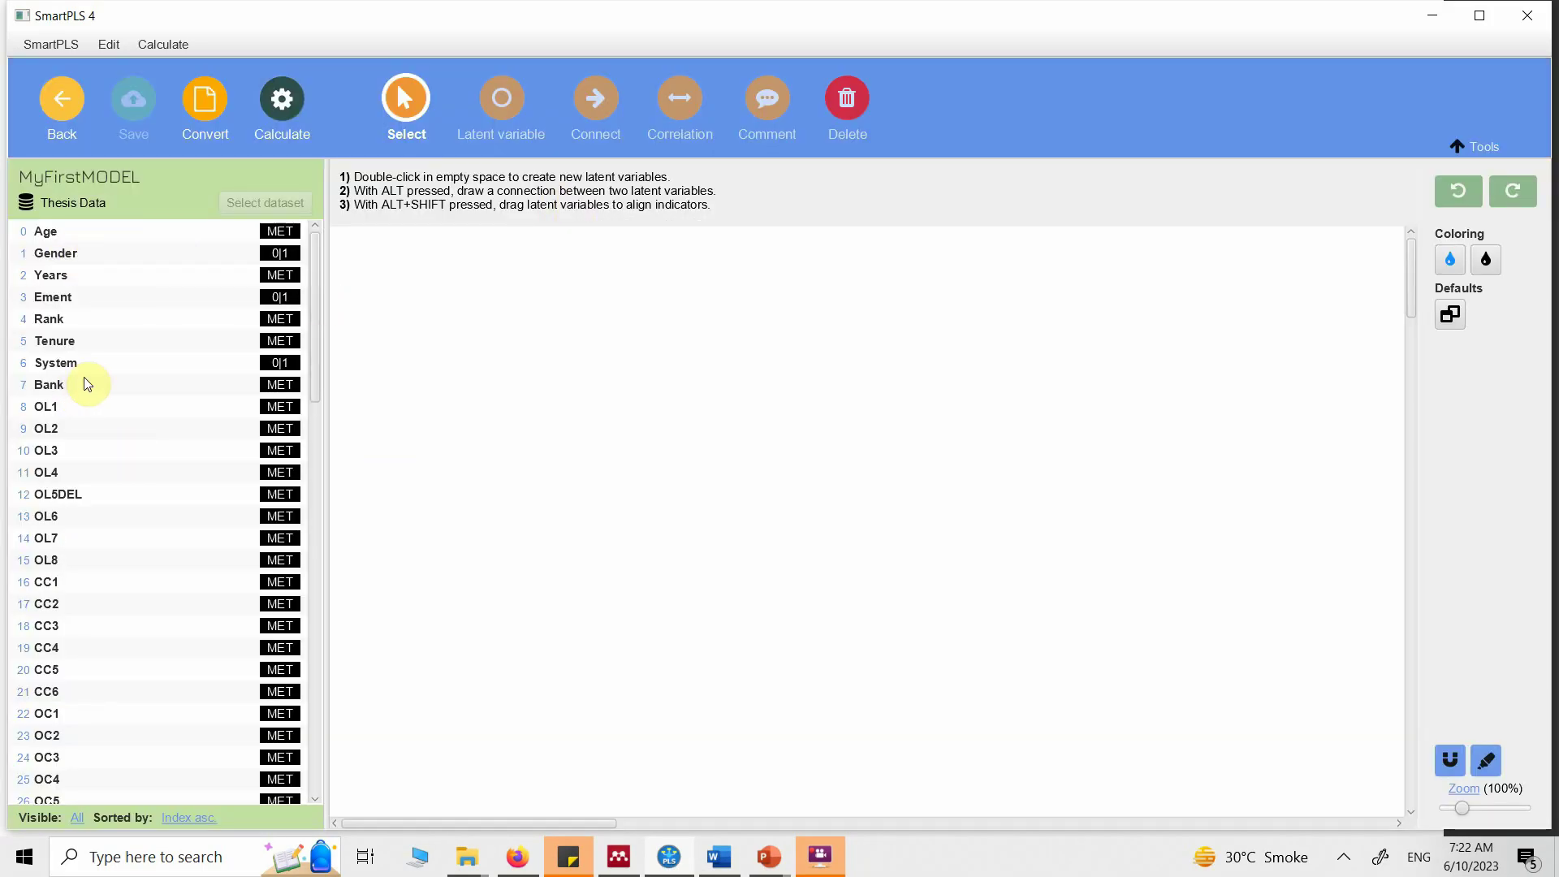
pyautogui.click(75, 406)
pyautogui.press('Down')
pyautogui.press('Down')
pyautogui.press('Down')
pyautogui.press('Down')
pyautogui.press('Down')
pyautogui.press('Down')
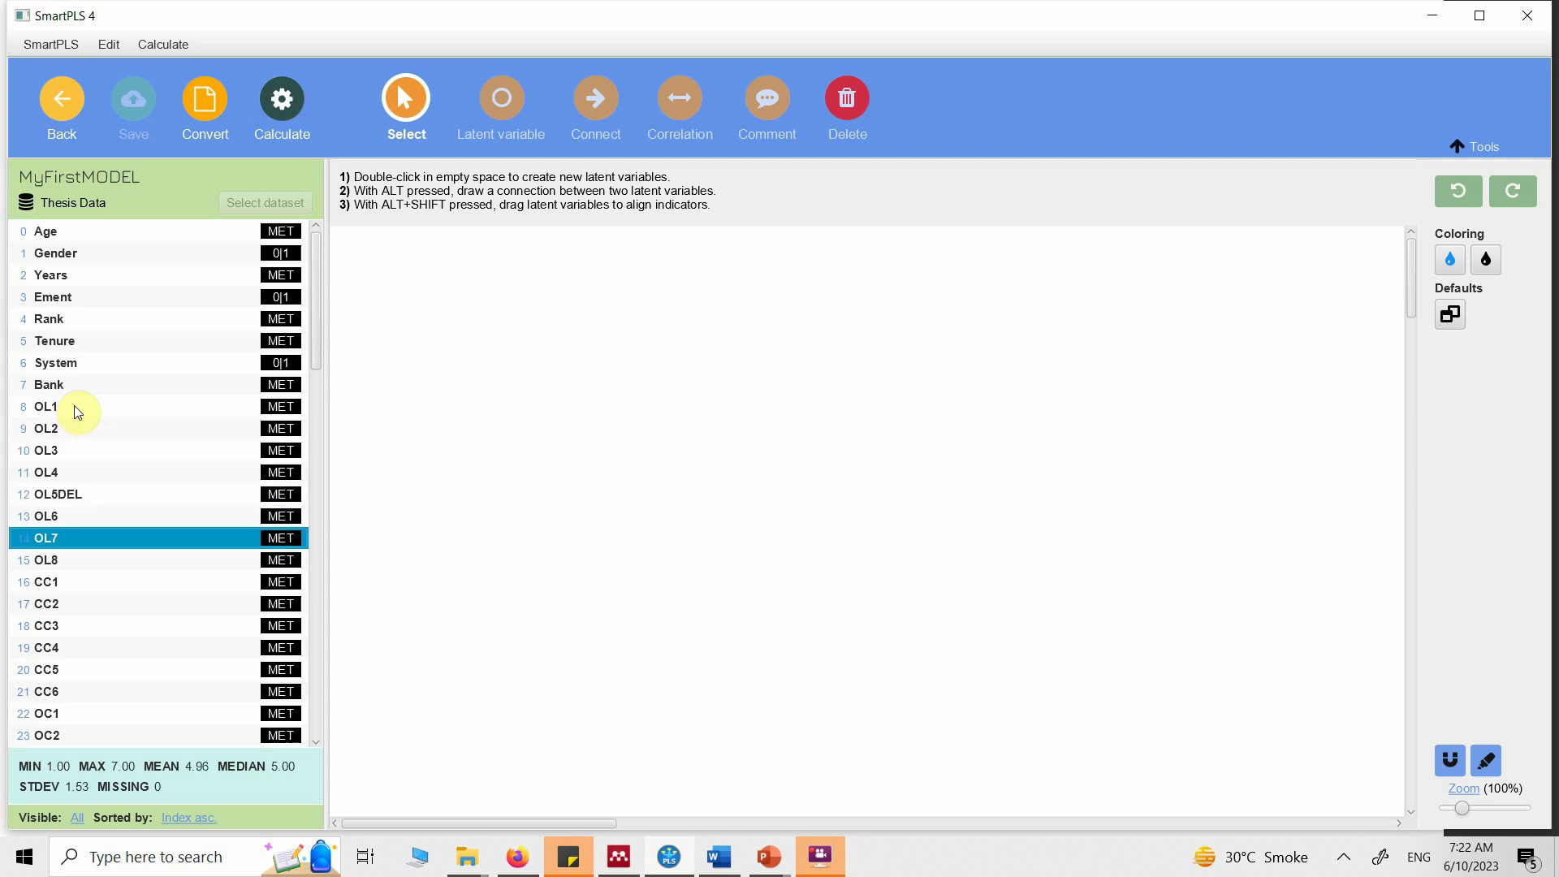
pyautogui.press('Down')
pyautogui.press('Down')
pyautogui.hotkey('shift', 'Down')
pyautogui.hotkey('shift', 'Down')
pyautogui.hotkey('shift', 'Down')
pyautogui.hotkey('shift', 'Down')
pyautogui.hotkey('shift', 'Down')
pyautogui.hotkey('shift', 'Down')
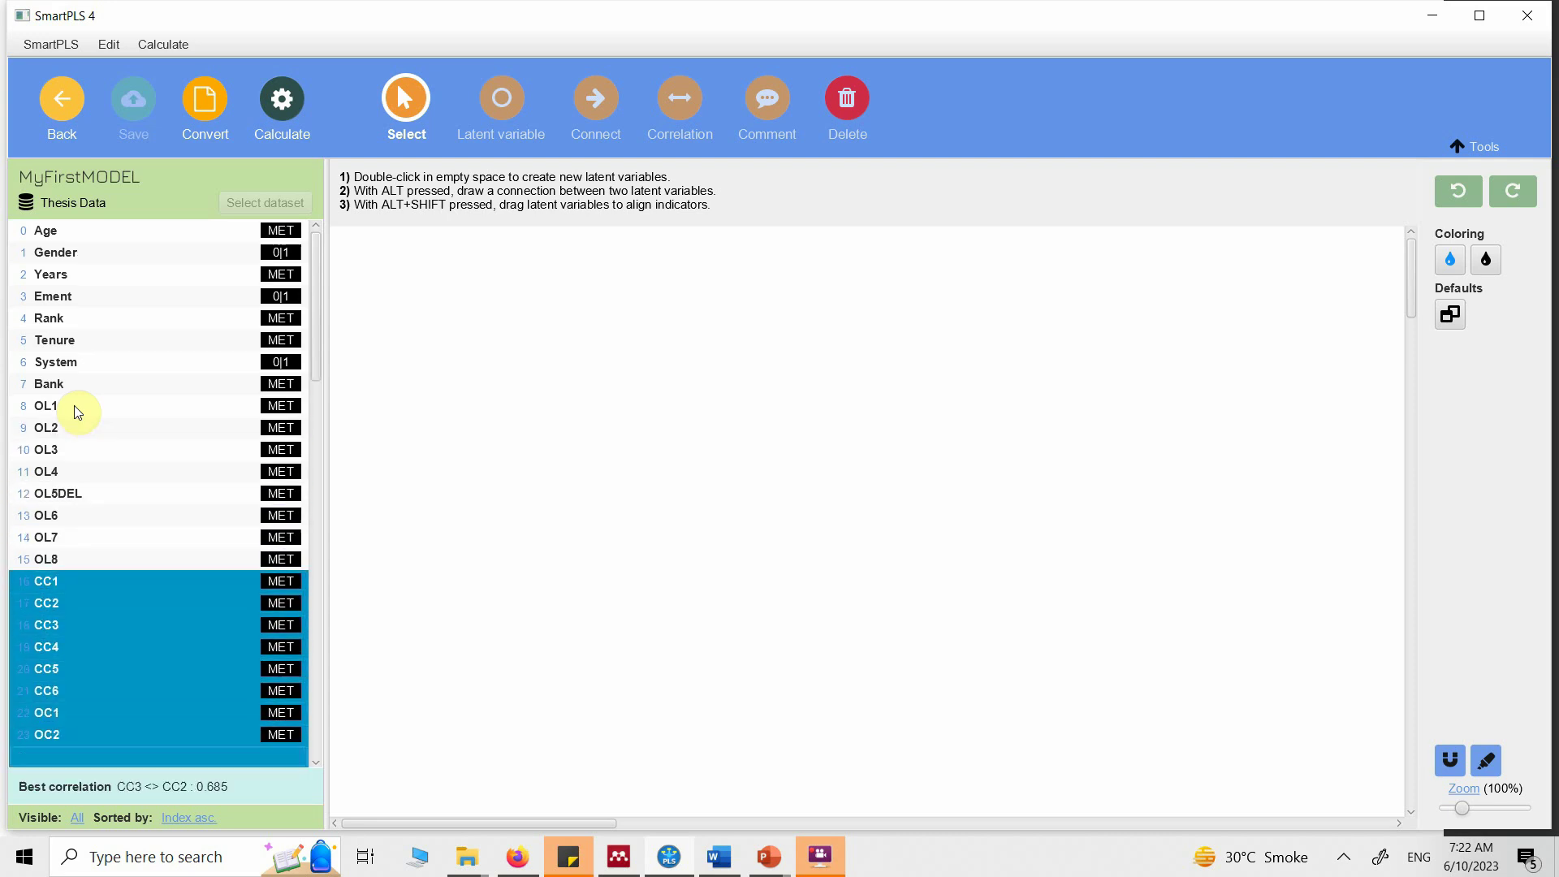
pyautogui.hotkey('shift', 'Down')
pyautogui.hotkey('shift', 'Down')
pyautogui.hotkey('shift', 'Up')
pyautogui.hotkey('shift', 'Up')
pyautogui.hotkey('shift', 'Up')
pyautogui.hotkey('shift', 'Up')
pyautogui.hotkey('shift', 'Up')
pyautogui.hotkey('shift', 'Down')
pyautogui.hotkey('shift', 'Down')
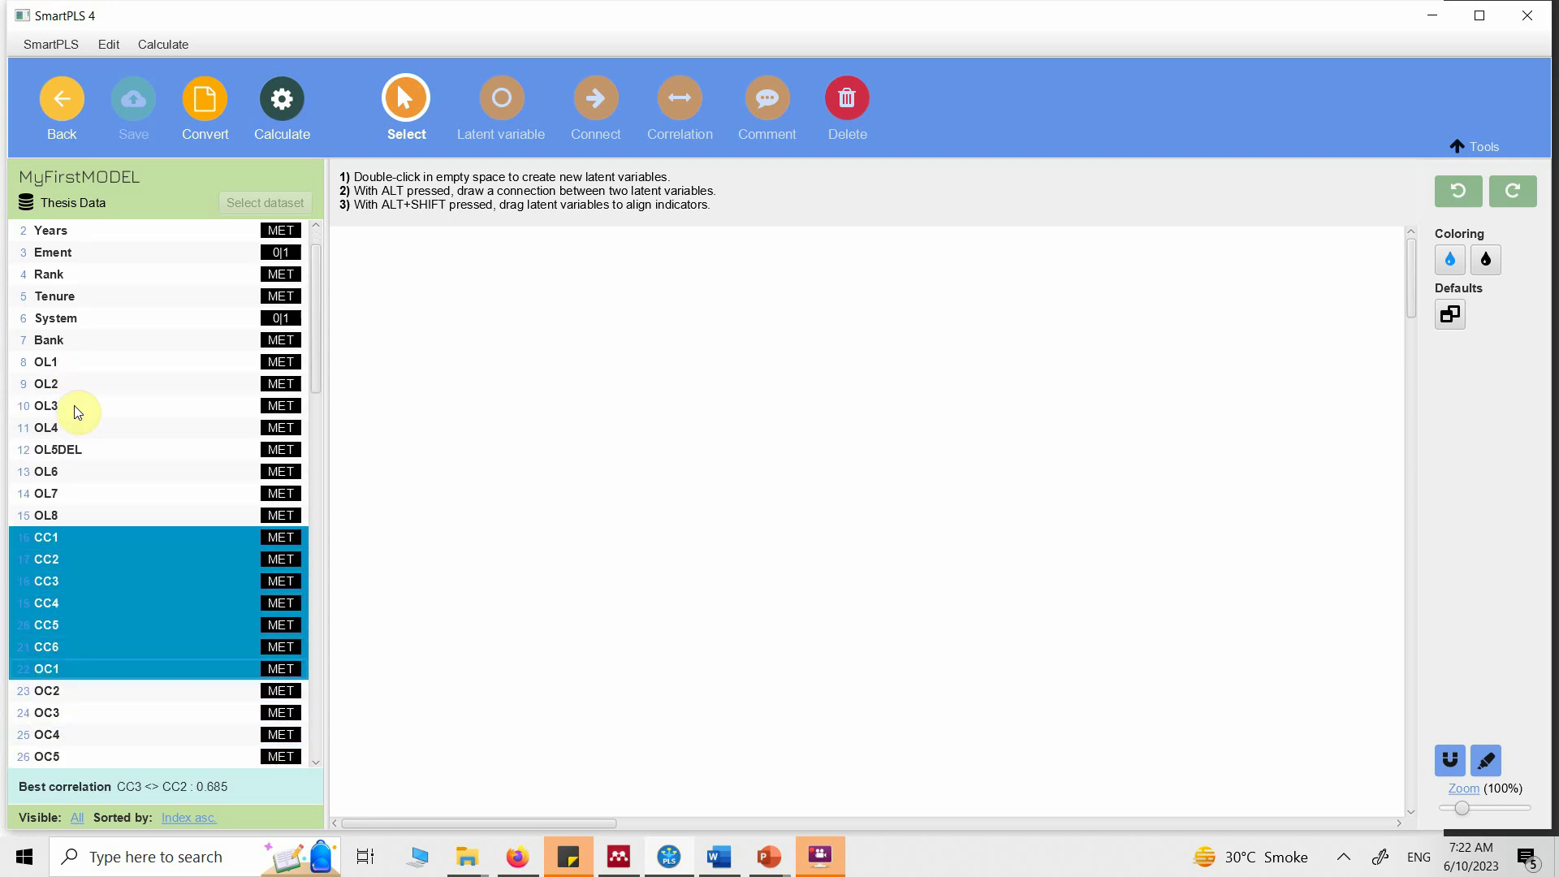
pyautogui.hotkey('shift', 'Up')
pyautogui.moveTo(152, 608); pyautogui.dragTo(684, 375)
pyautogui.press('Return')
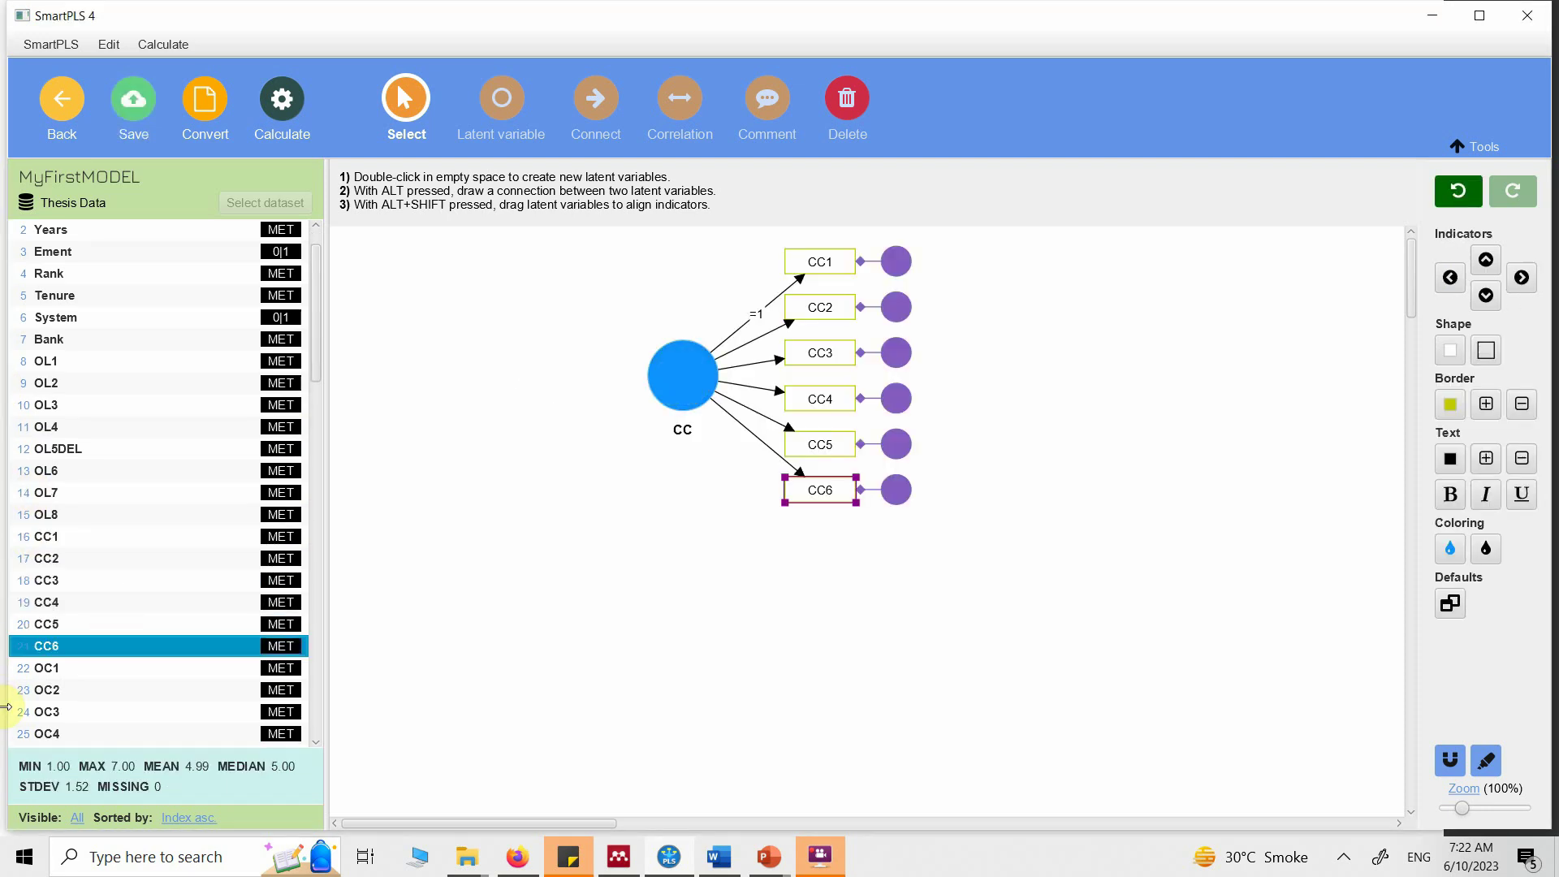
# Step: Drag indicators OP1–OP4 onto the canvas as construct OP
pyautogui.scroll(-15, 27, 705)
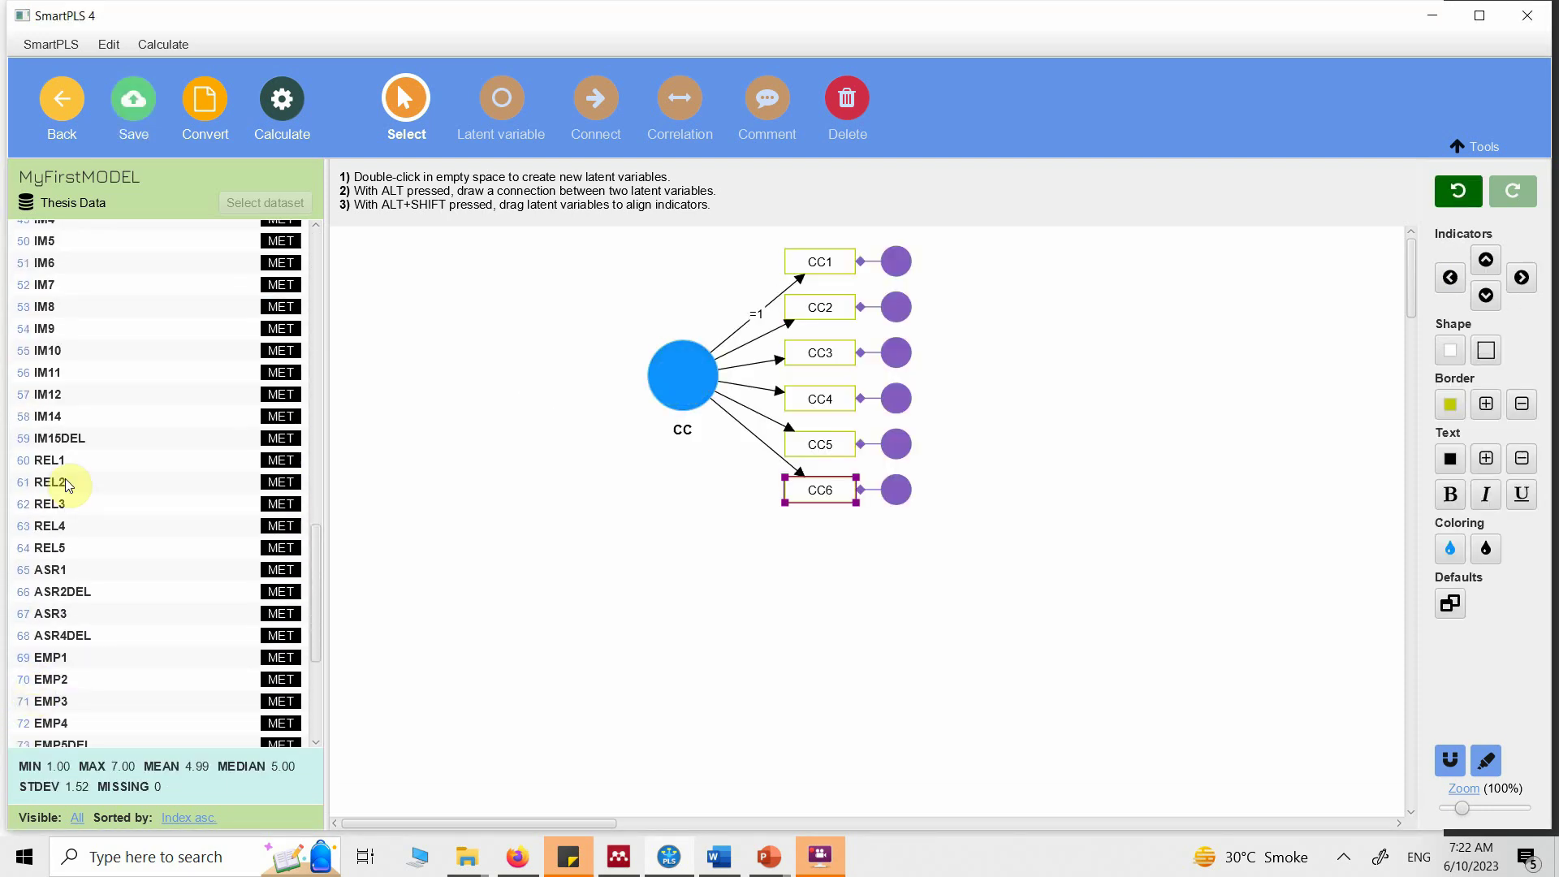
pyautogui.scroll(-5, 80, 623)
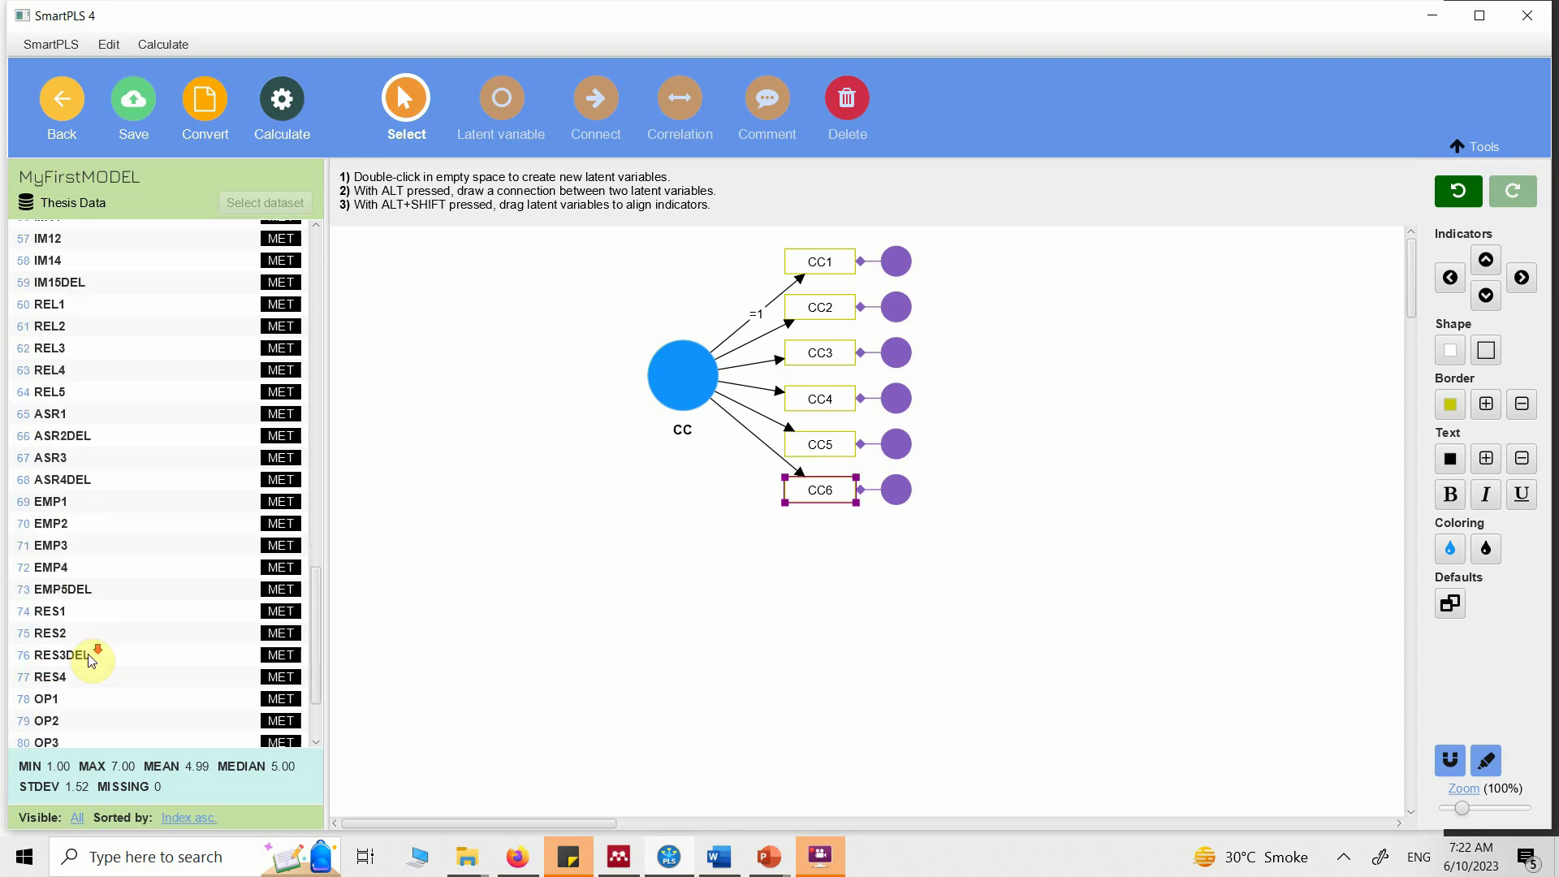
pyautogui.click(62, 582)
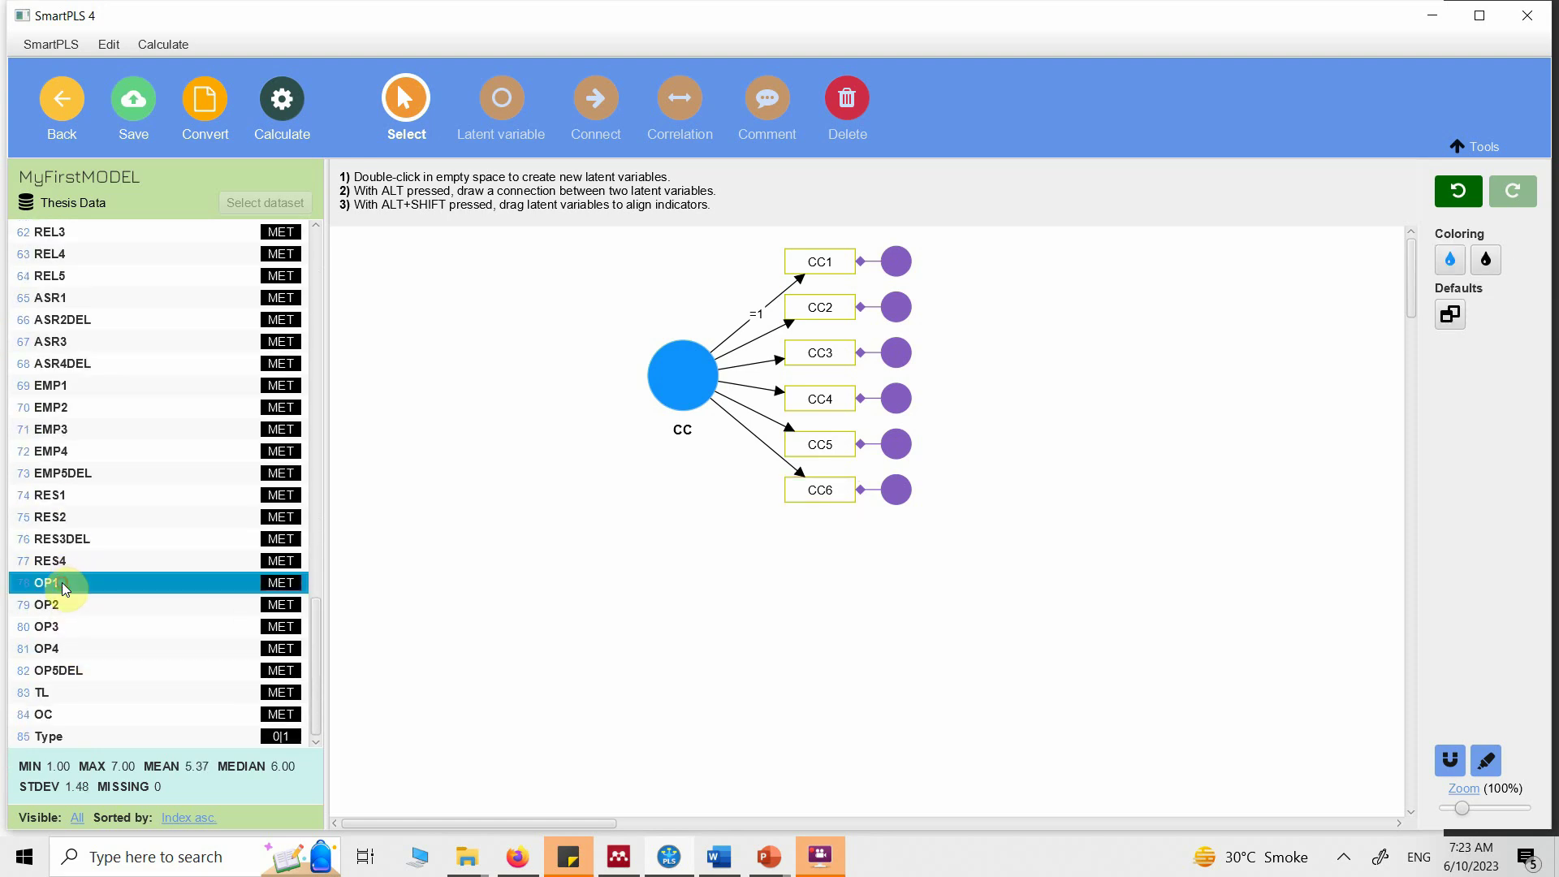
pyautogui.hotkey('shift', 'Down')
pyautogui.hotkey('shift', 'Down')
pyautogui.hotkey('shift', 'Down')
pyautogui.moveTo(134, 638); pyautogui.dragTo(728, 626)
pyautogui.click(673, 390)
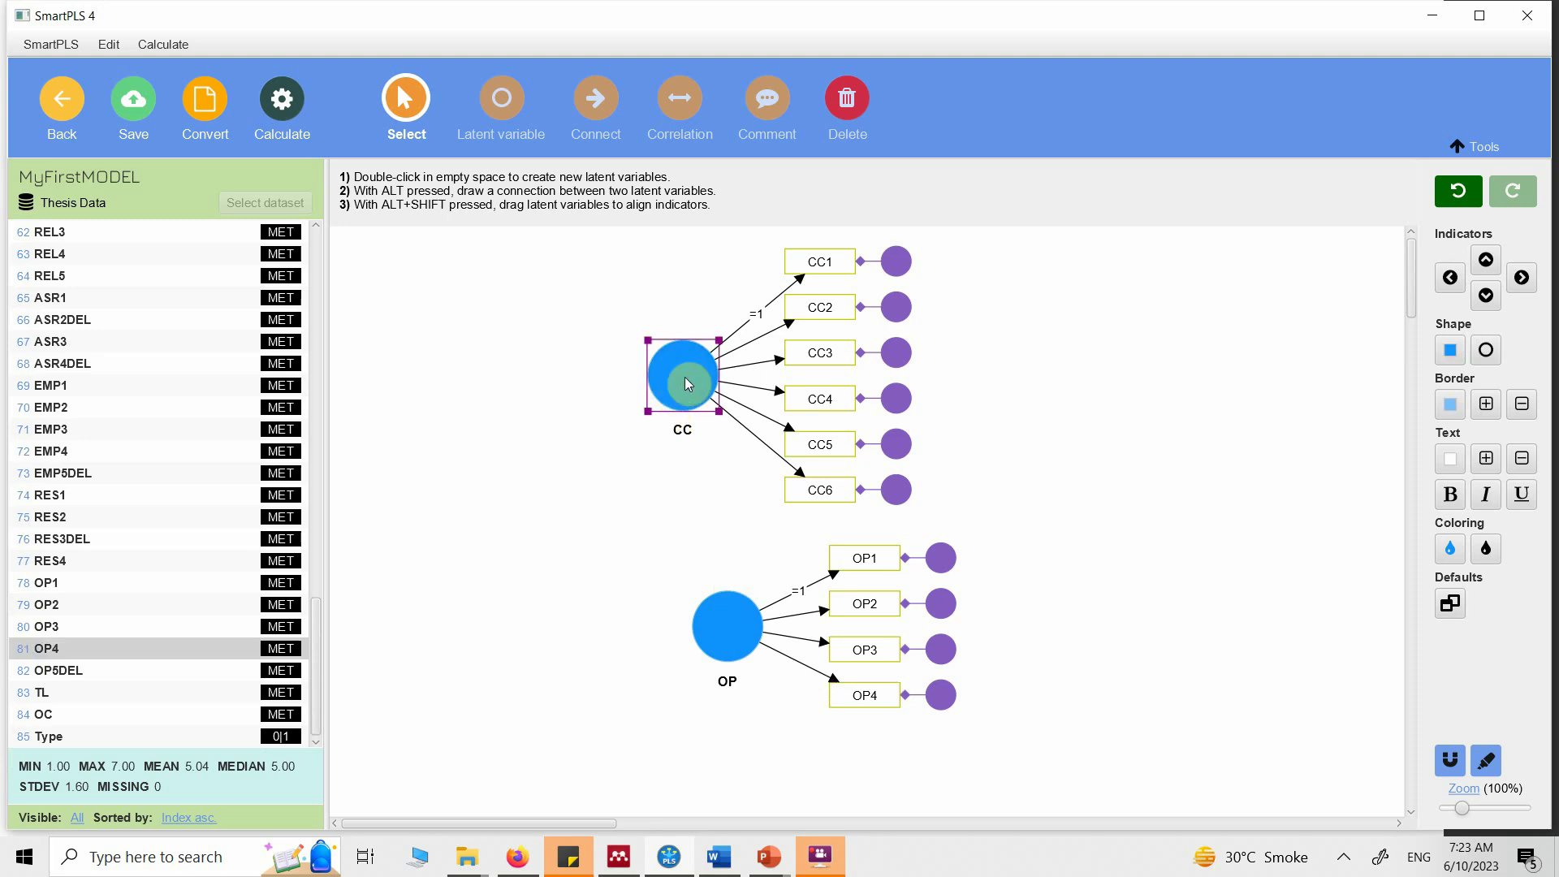
# Step: Place the CC and OP indicators on the left side of their constructs
pyautogui.click(1449, 278)
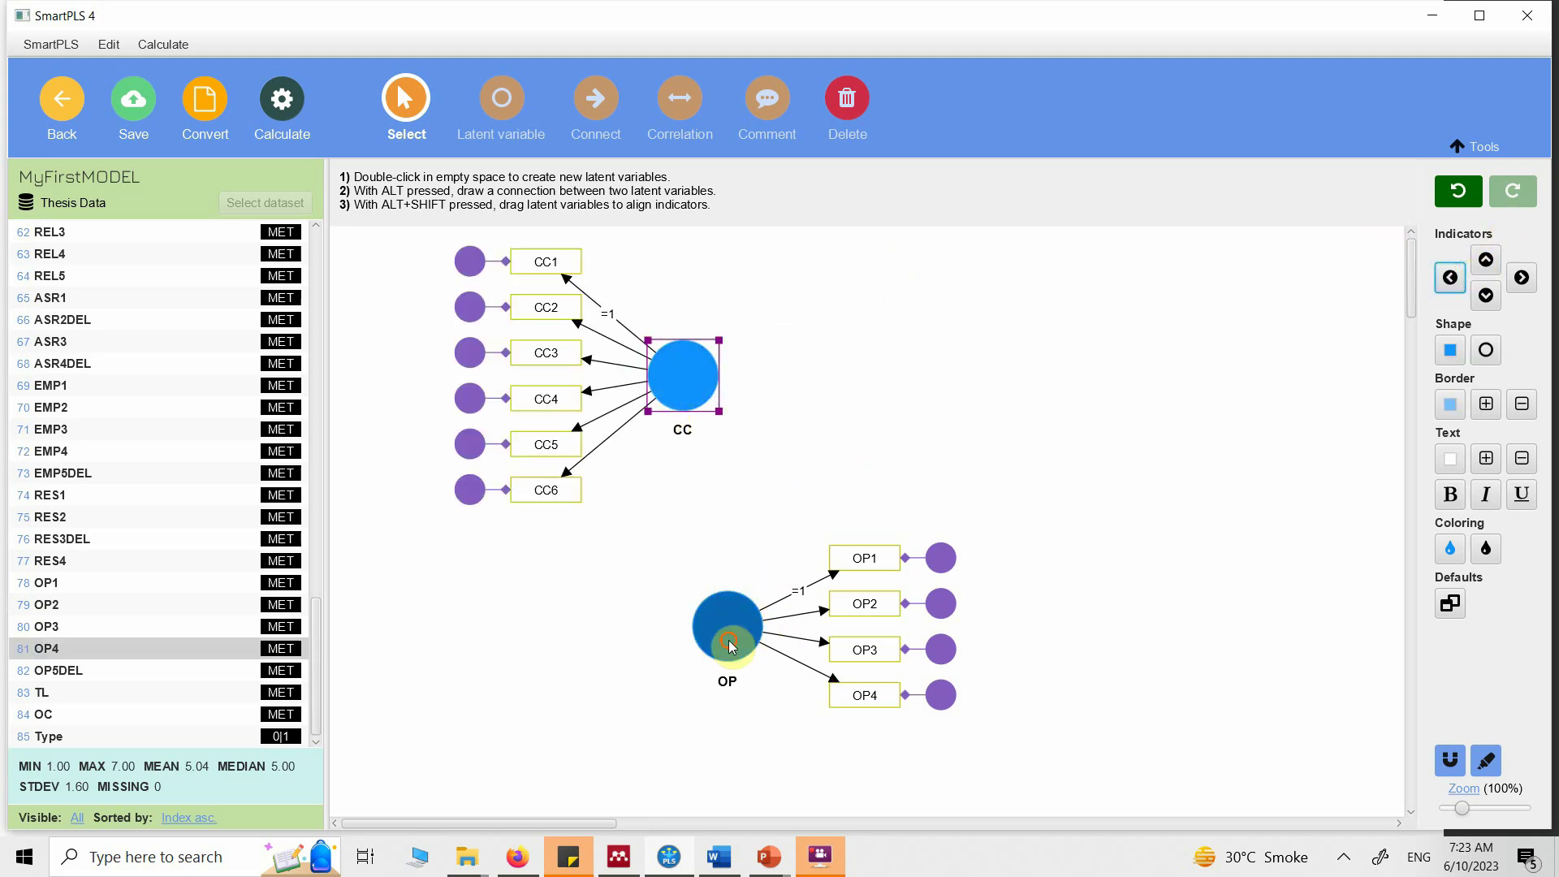
pyautogui.click(725, 626)
pyautogui.click(1449, 279)
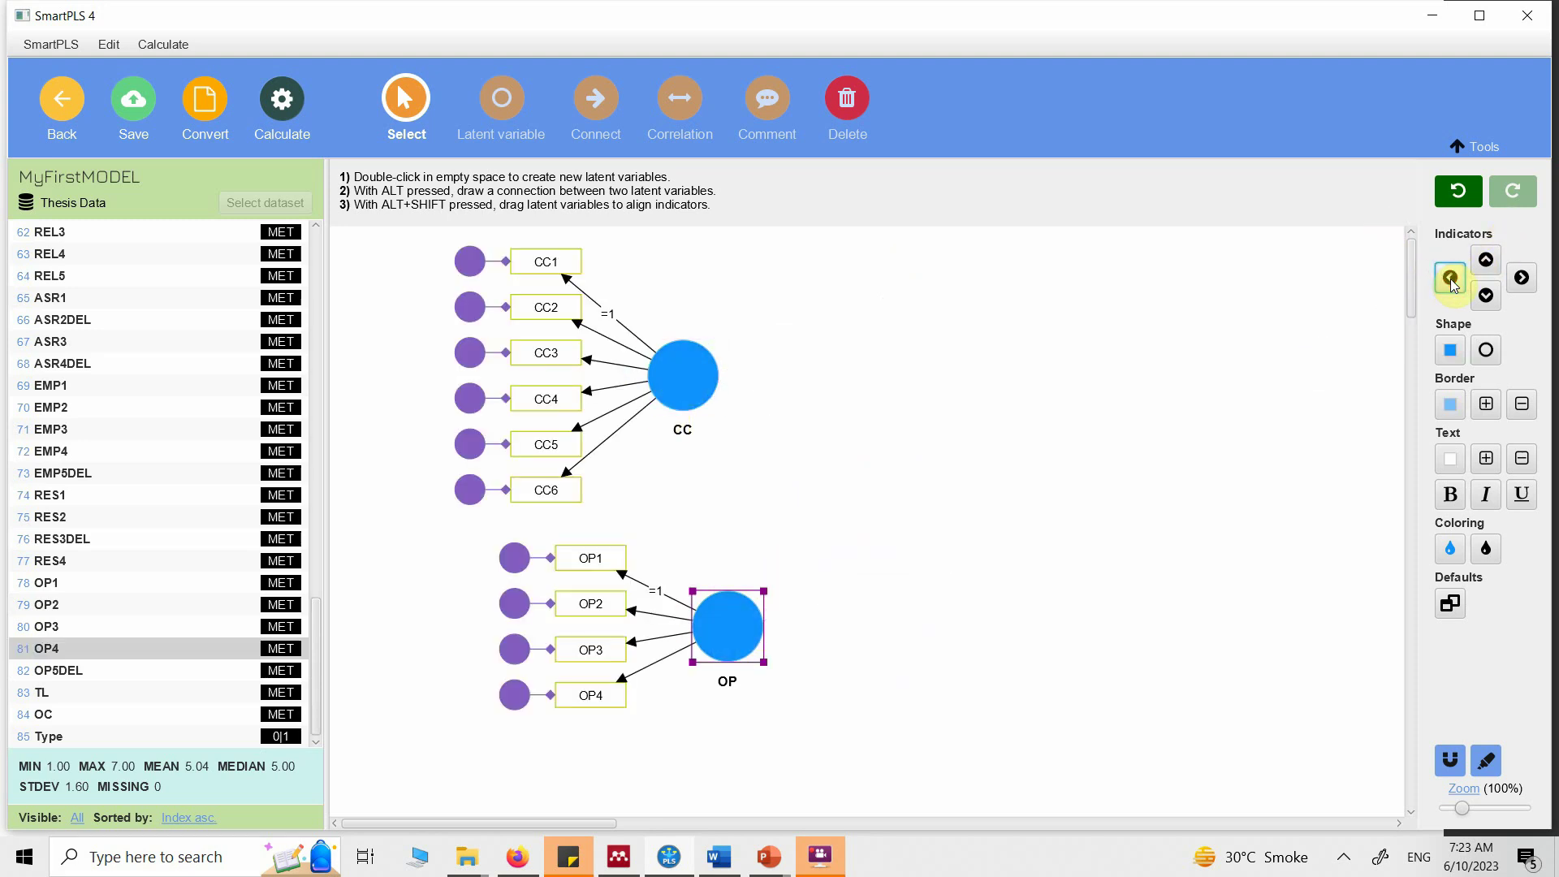
# Step: Draw a covariance arrow between OP and CC, then align OP under CC
pyautogui.click(703, 109)
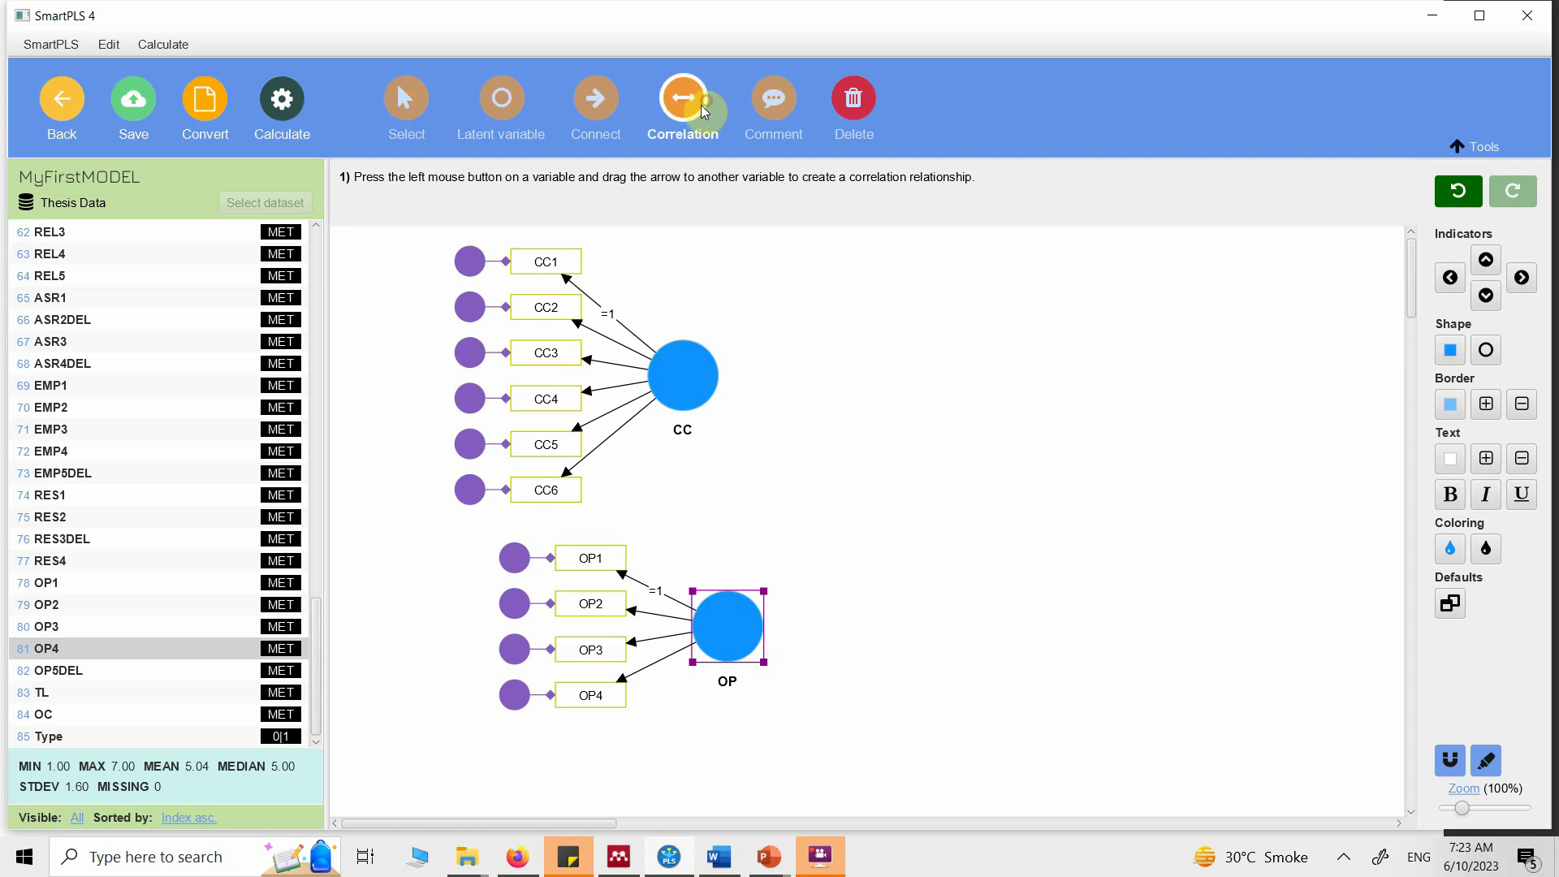
pyautogui.moveTo(755, 641); pyautogui.dragTo(703, 392)
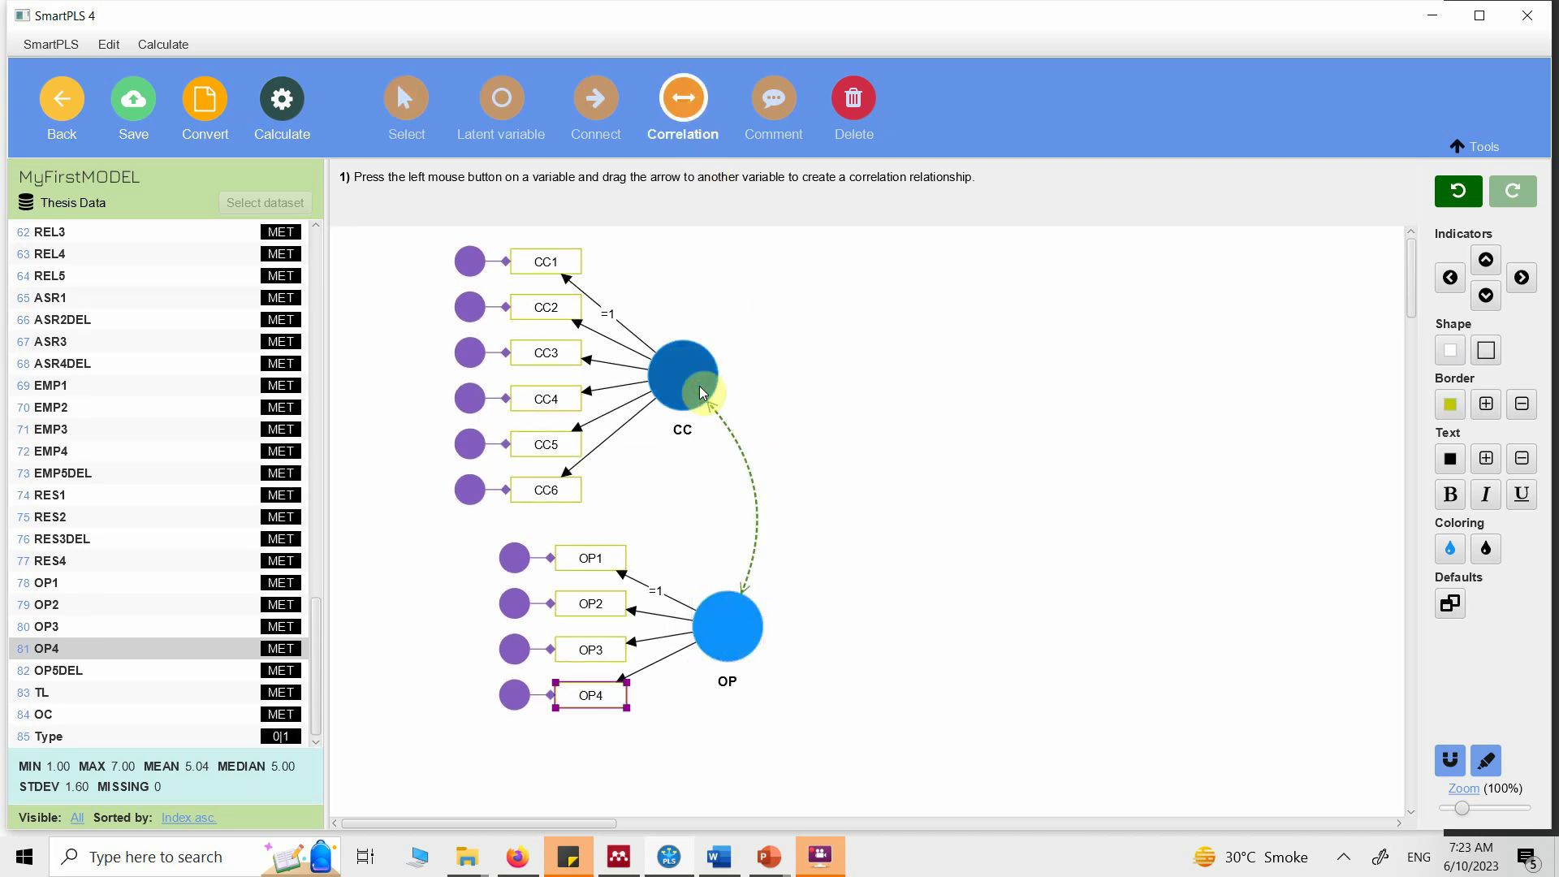
pyautogui.click(410, 104)
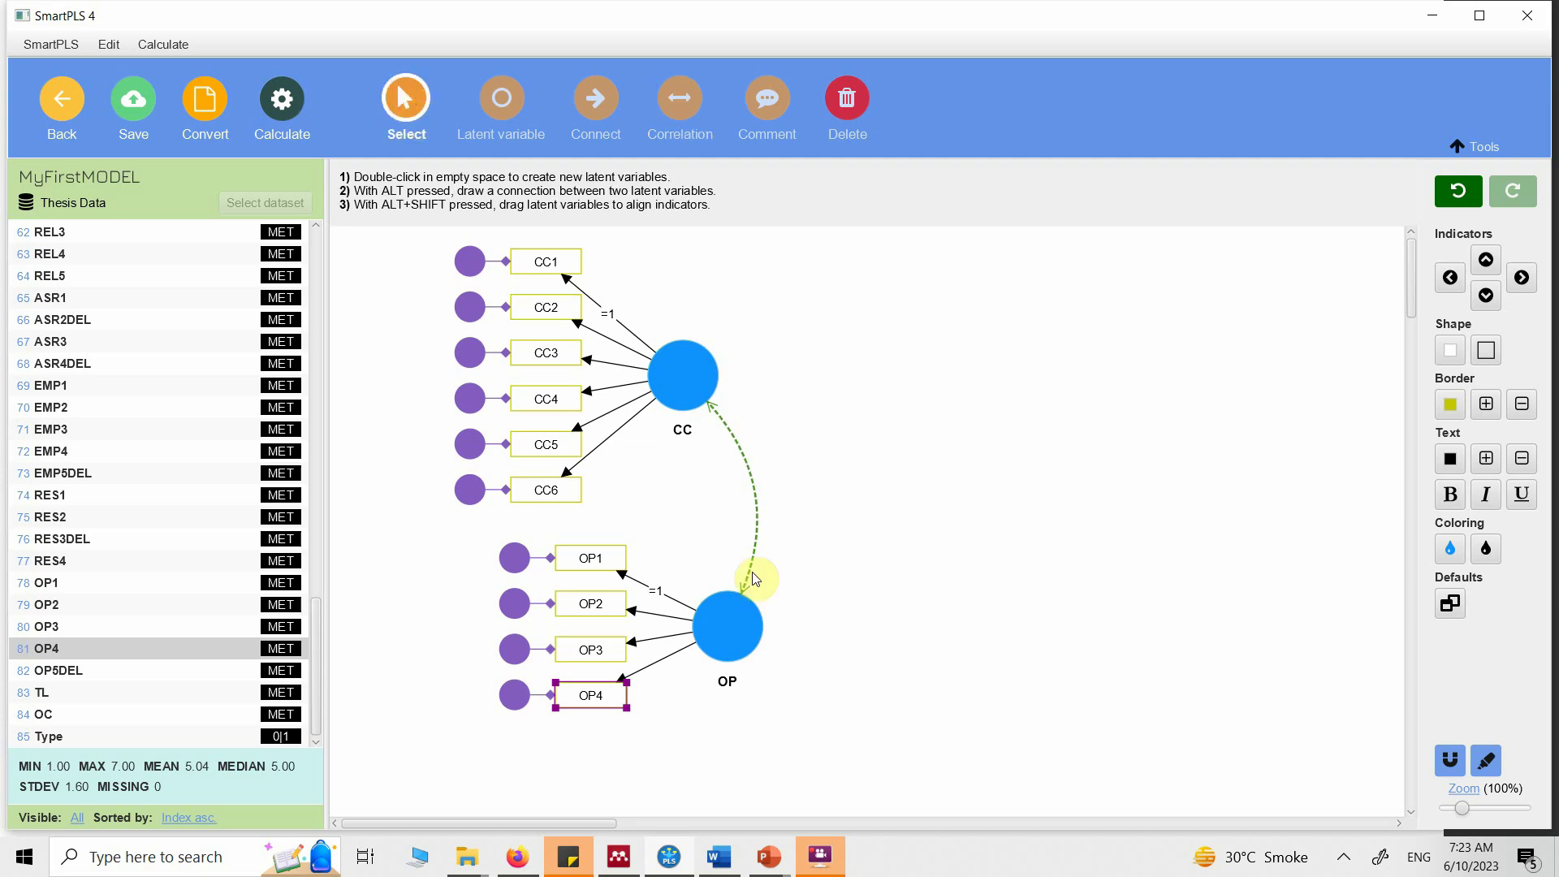
pyautogui.moveTo(743, 620); pyautogui.dragTo(698, 631)
pyautogui.click(905, 500)
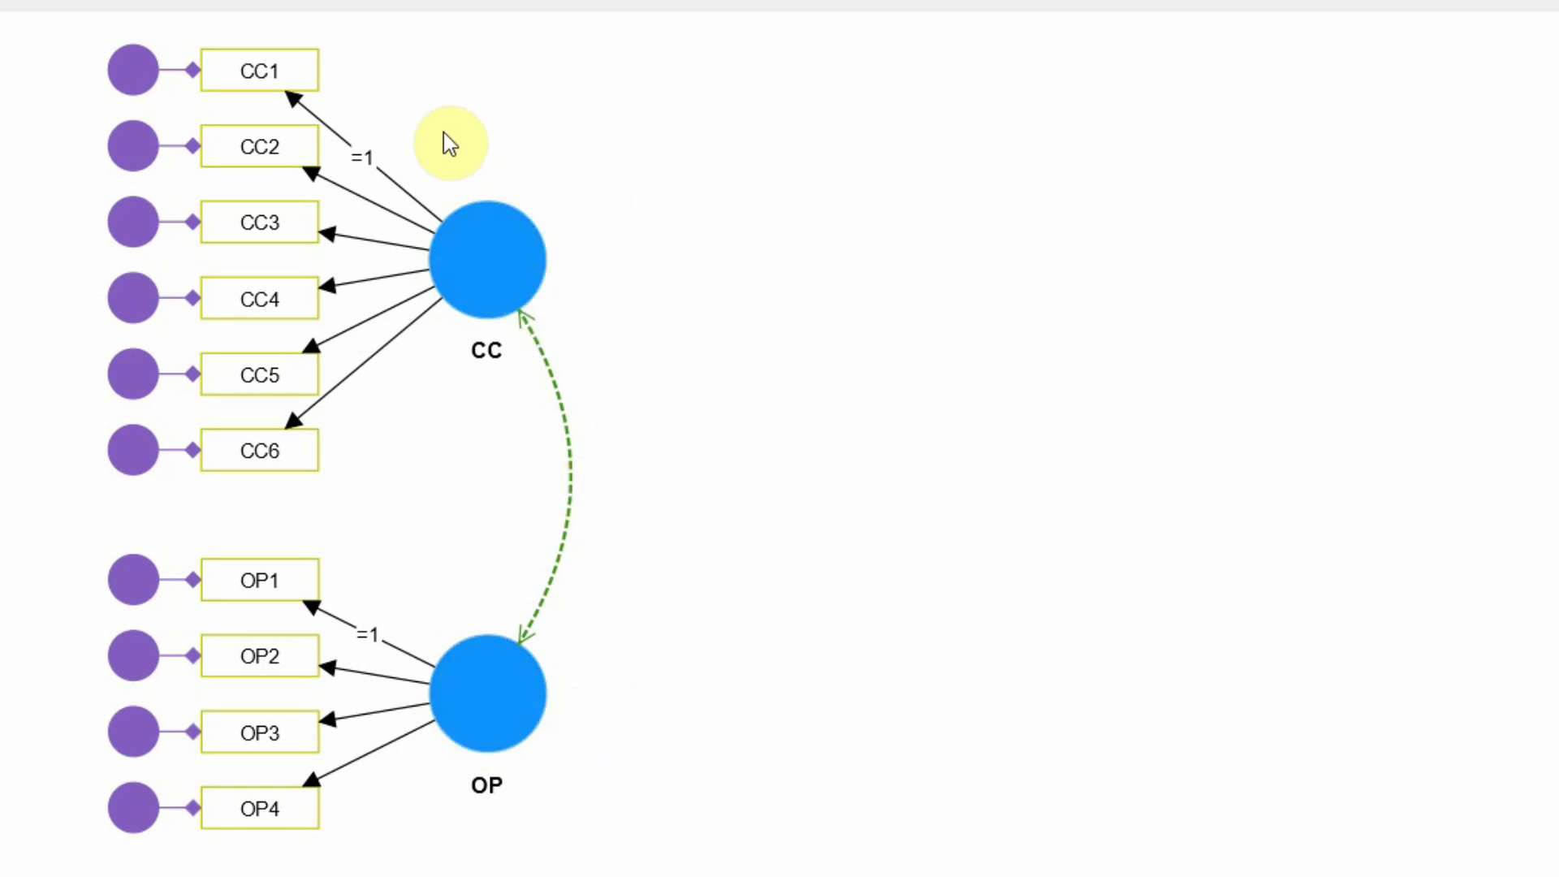
pyautogui.click(461, 260)
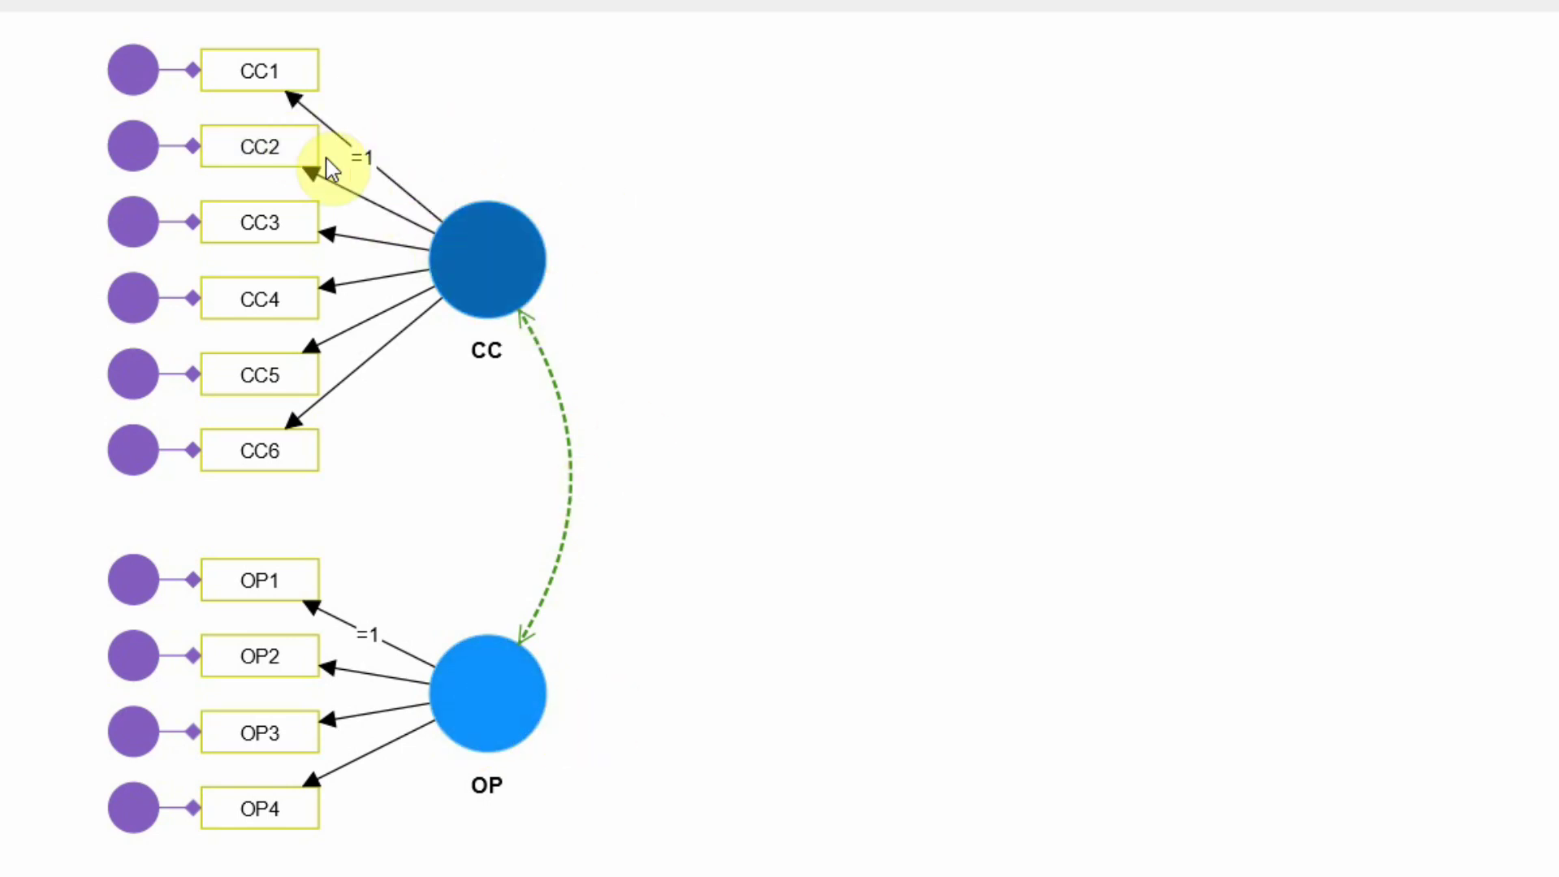
pyautogui.click(452, 292)
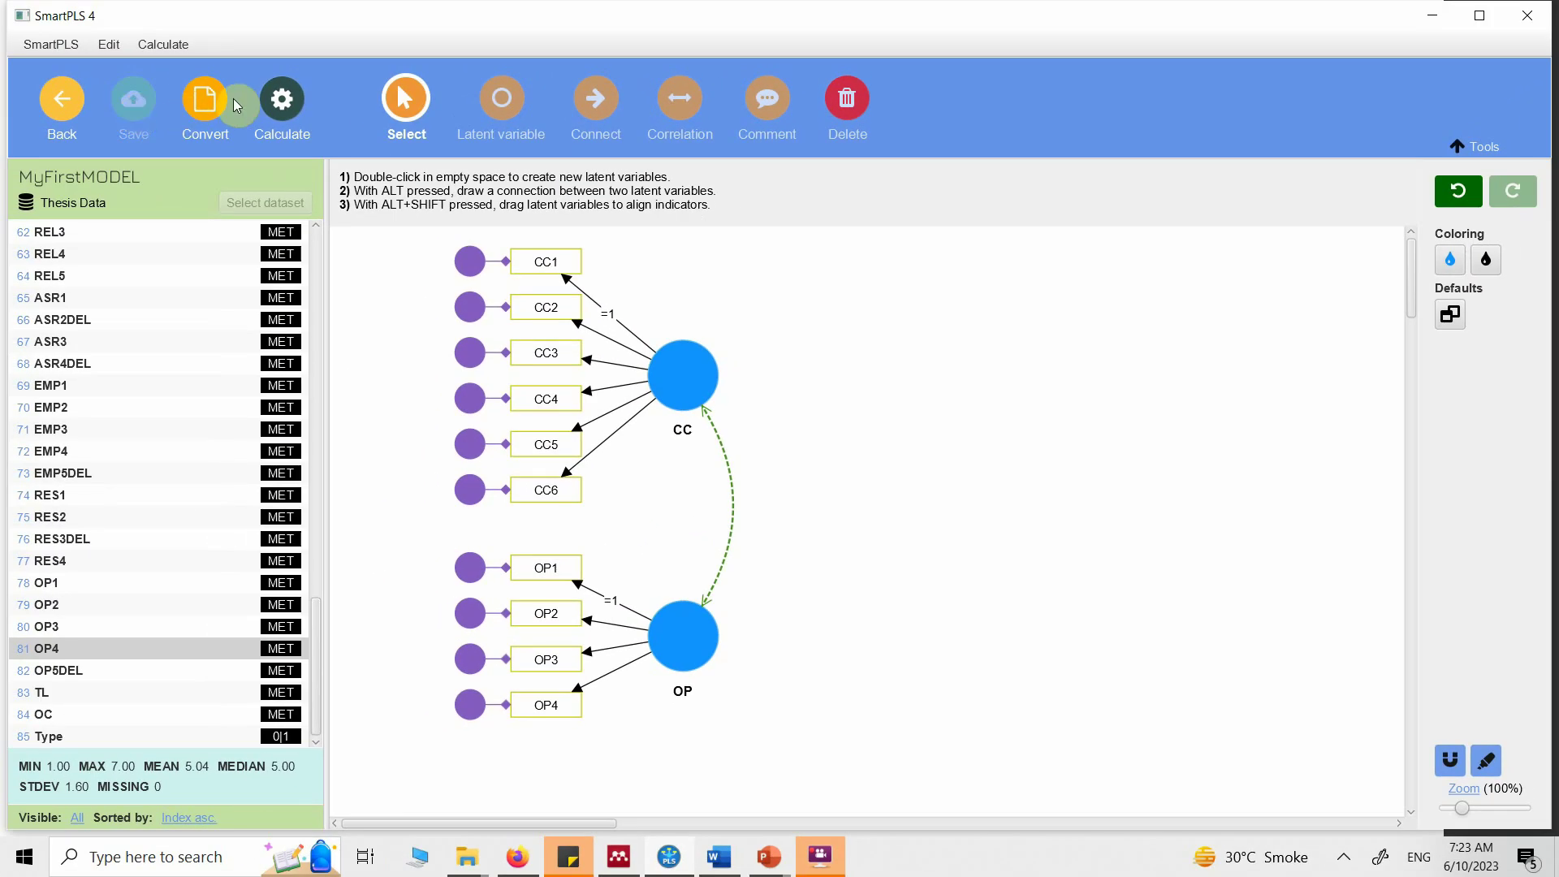
# Step: Run the Basic CB-SEM algorithm from the Calculate menu and open its report
pyautogui.click(281, 59)
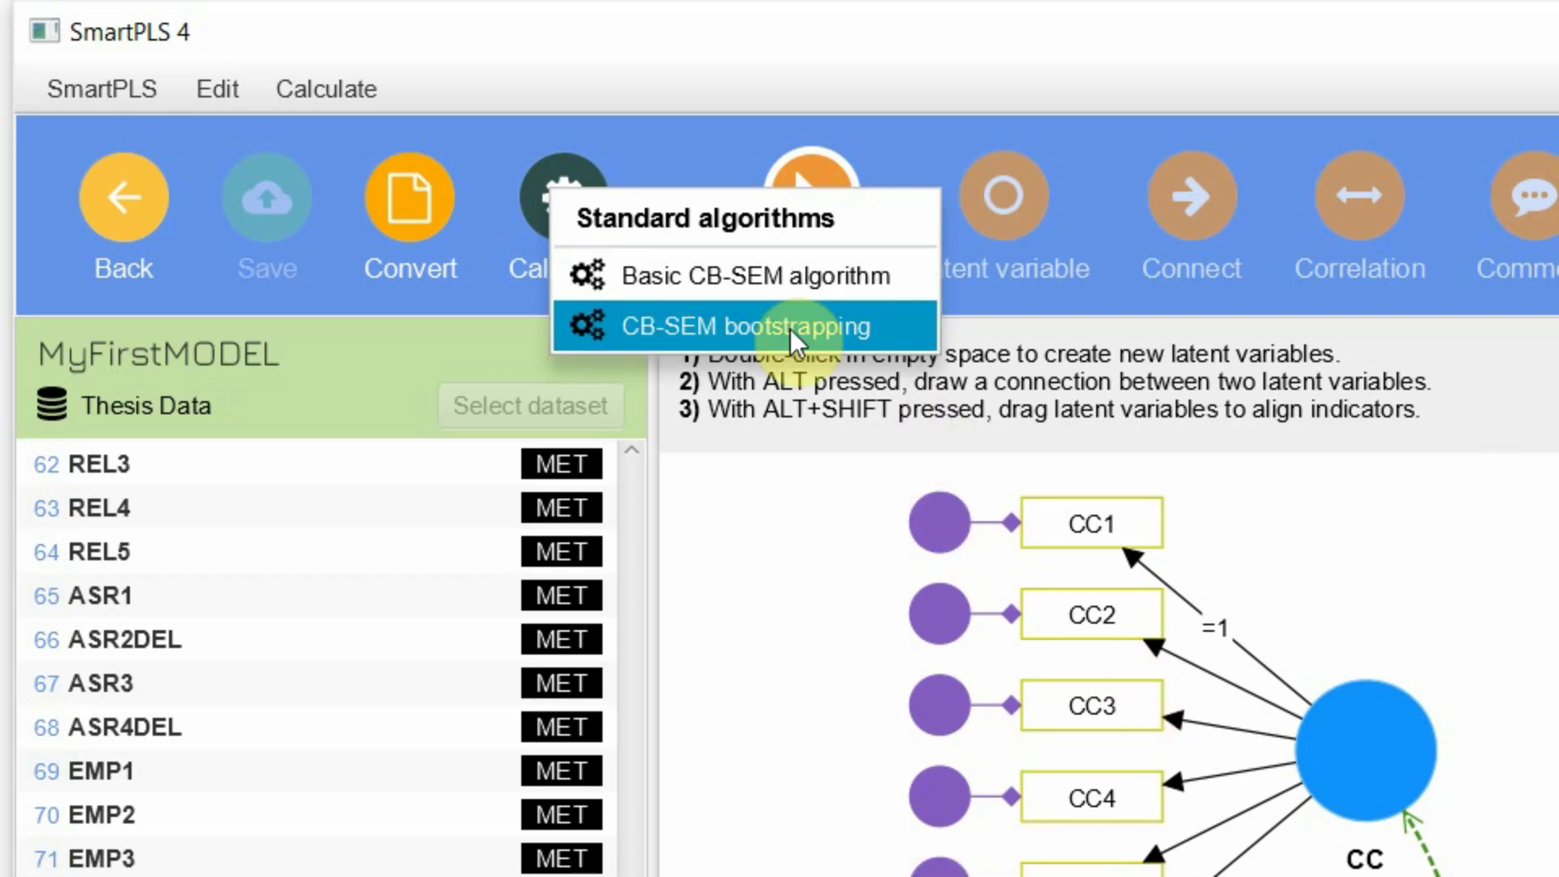
pyautogui.click(766, 277)
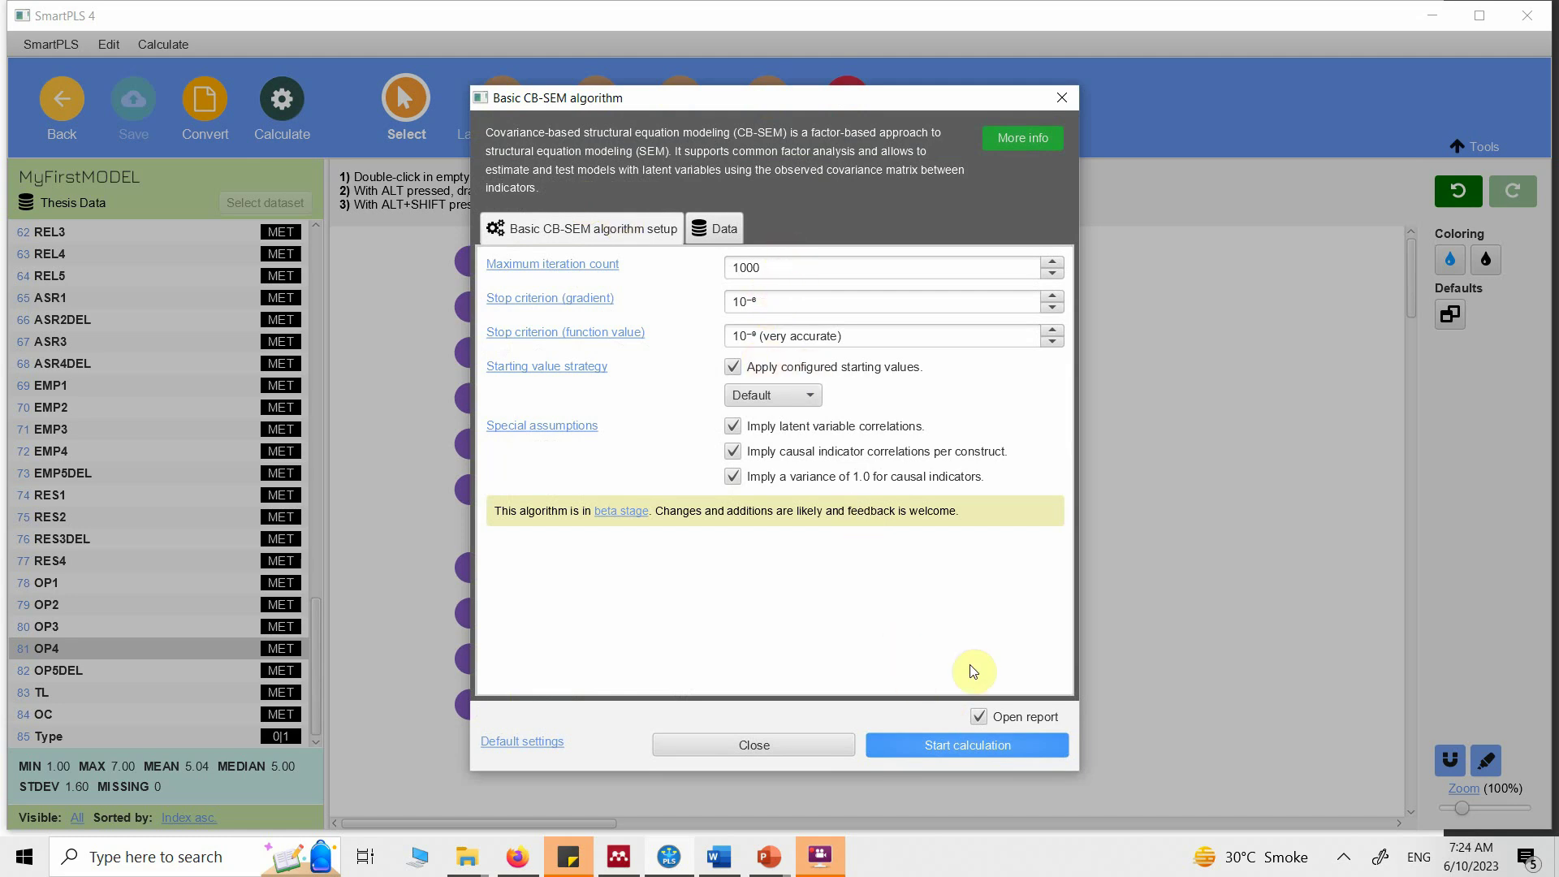
pyautogui.click(952, 746)
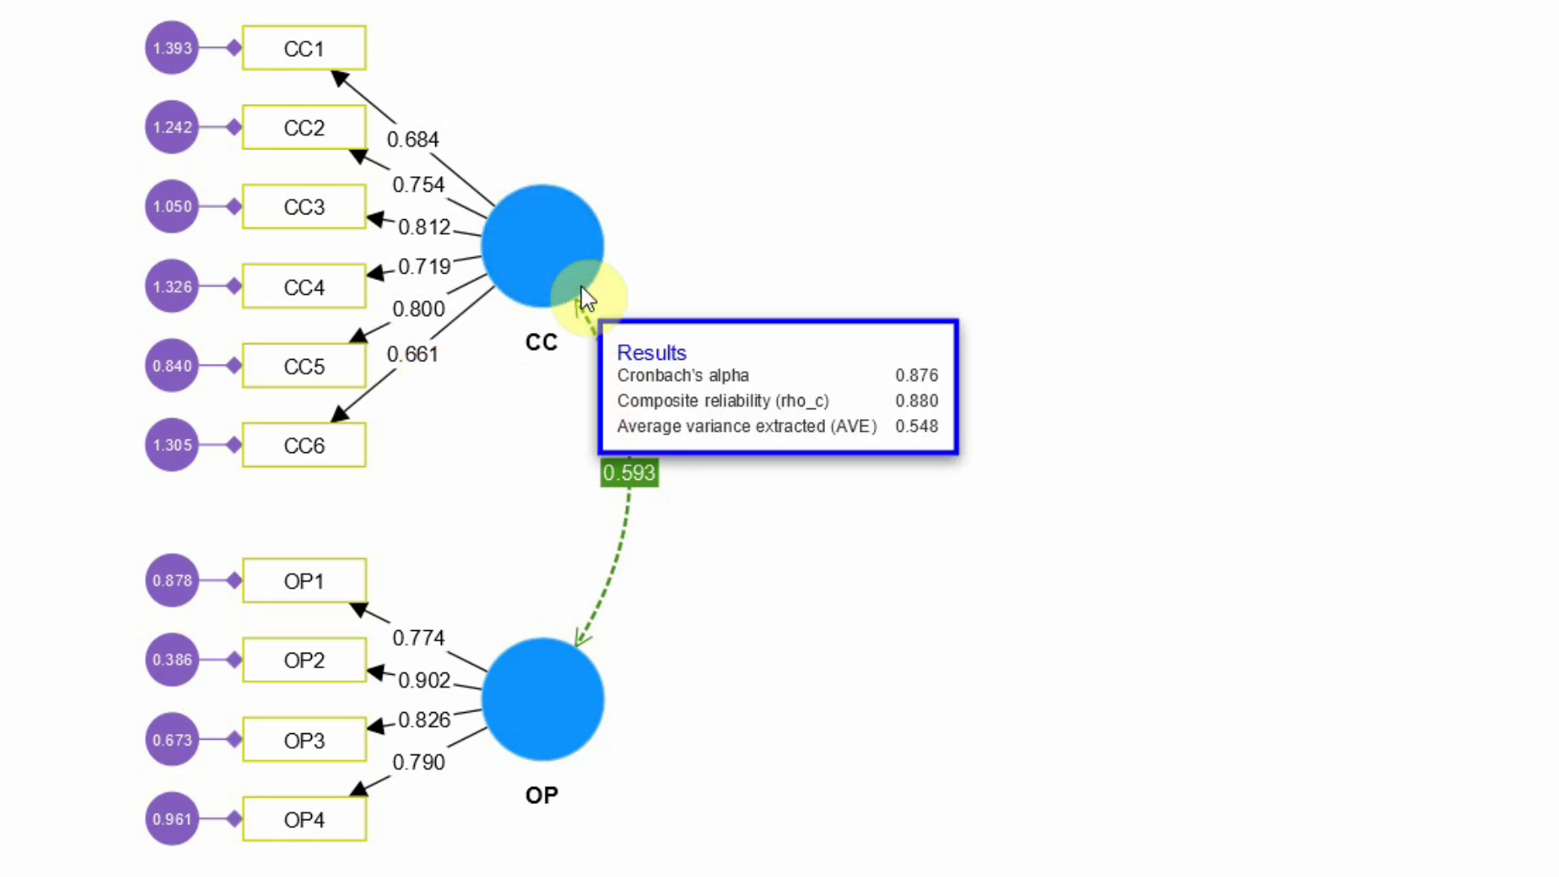
pyautogui.moveTo(526, 704)
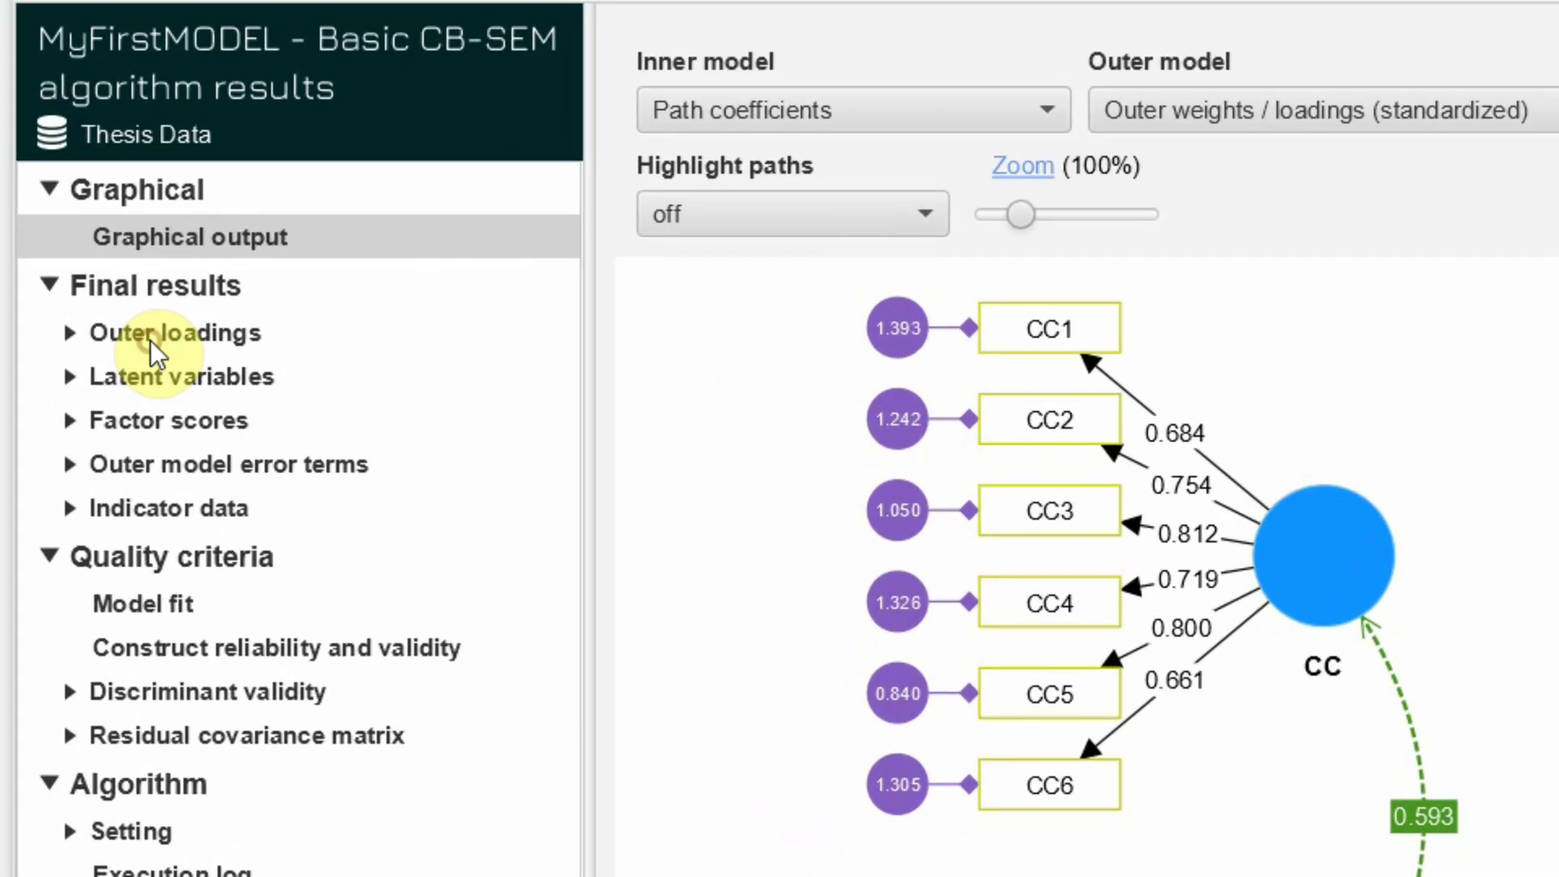
# Step: Show the standardized outer loadings list in the results
pyautogui.click(78, 327)
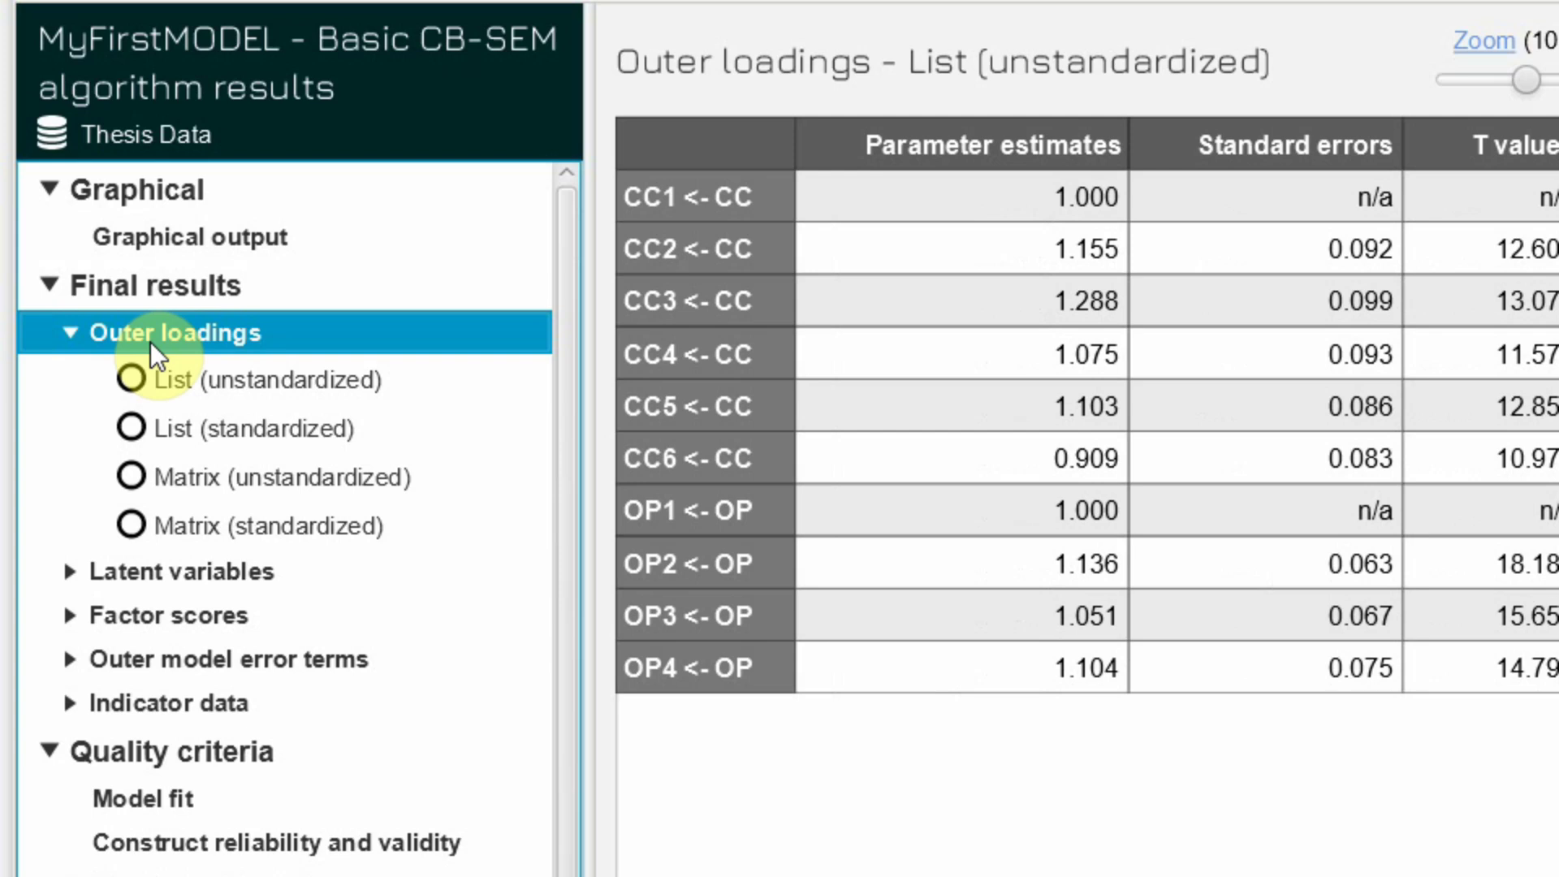
pyautogui.click(318, 439)
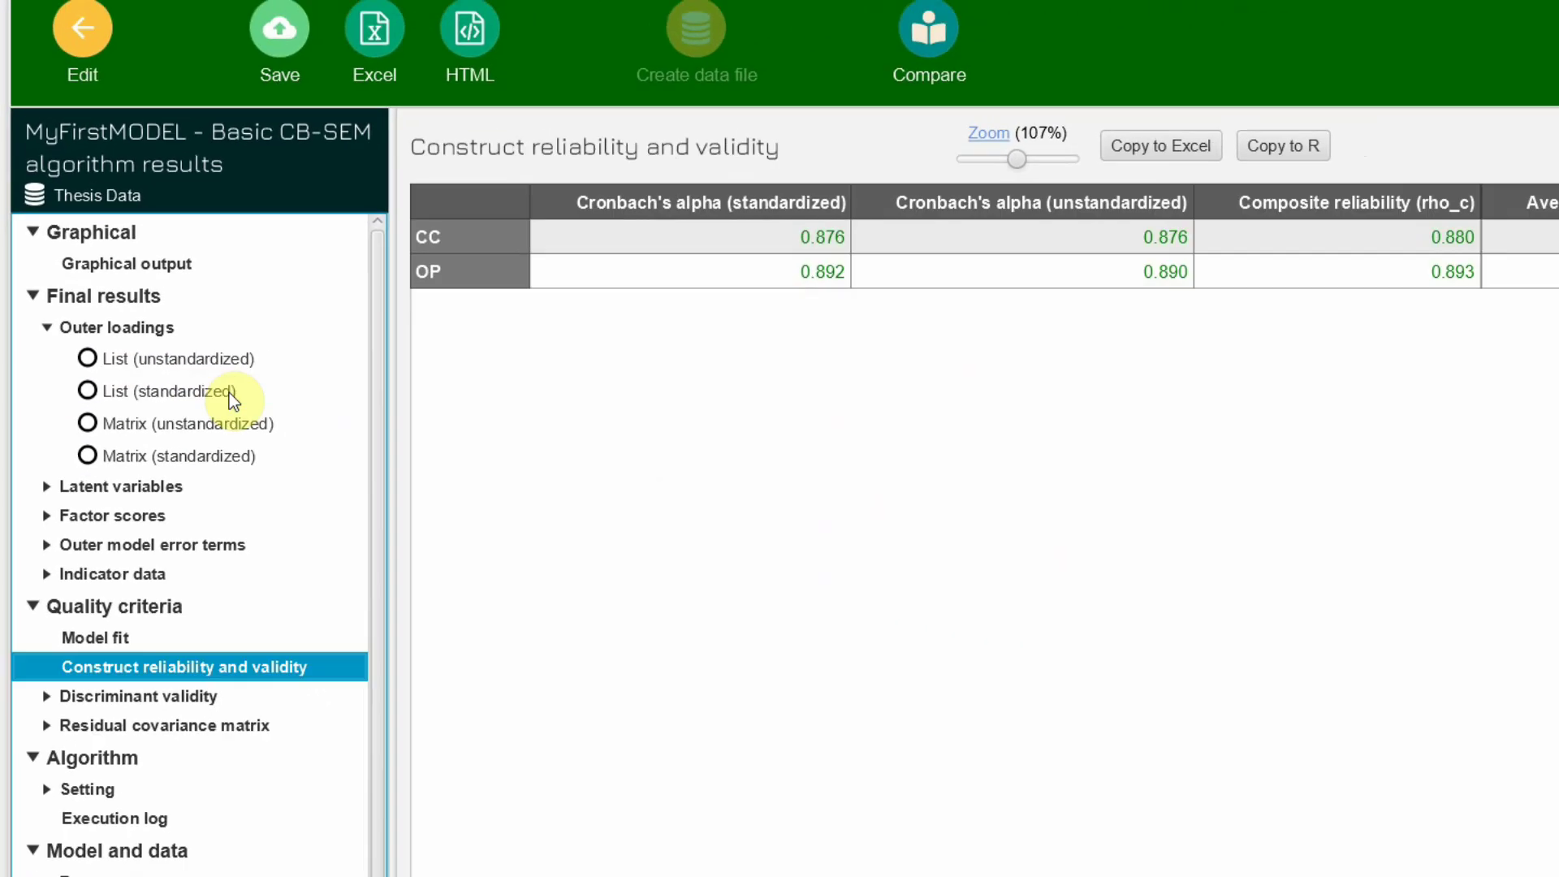
pyautogui.click(255, 428)
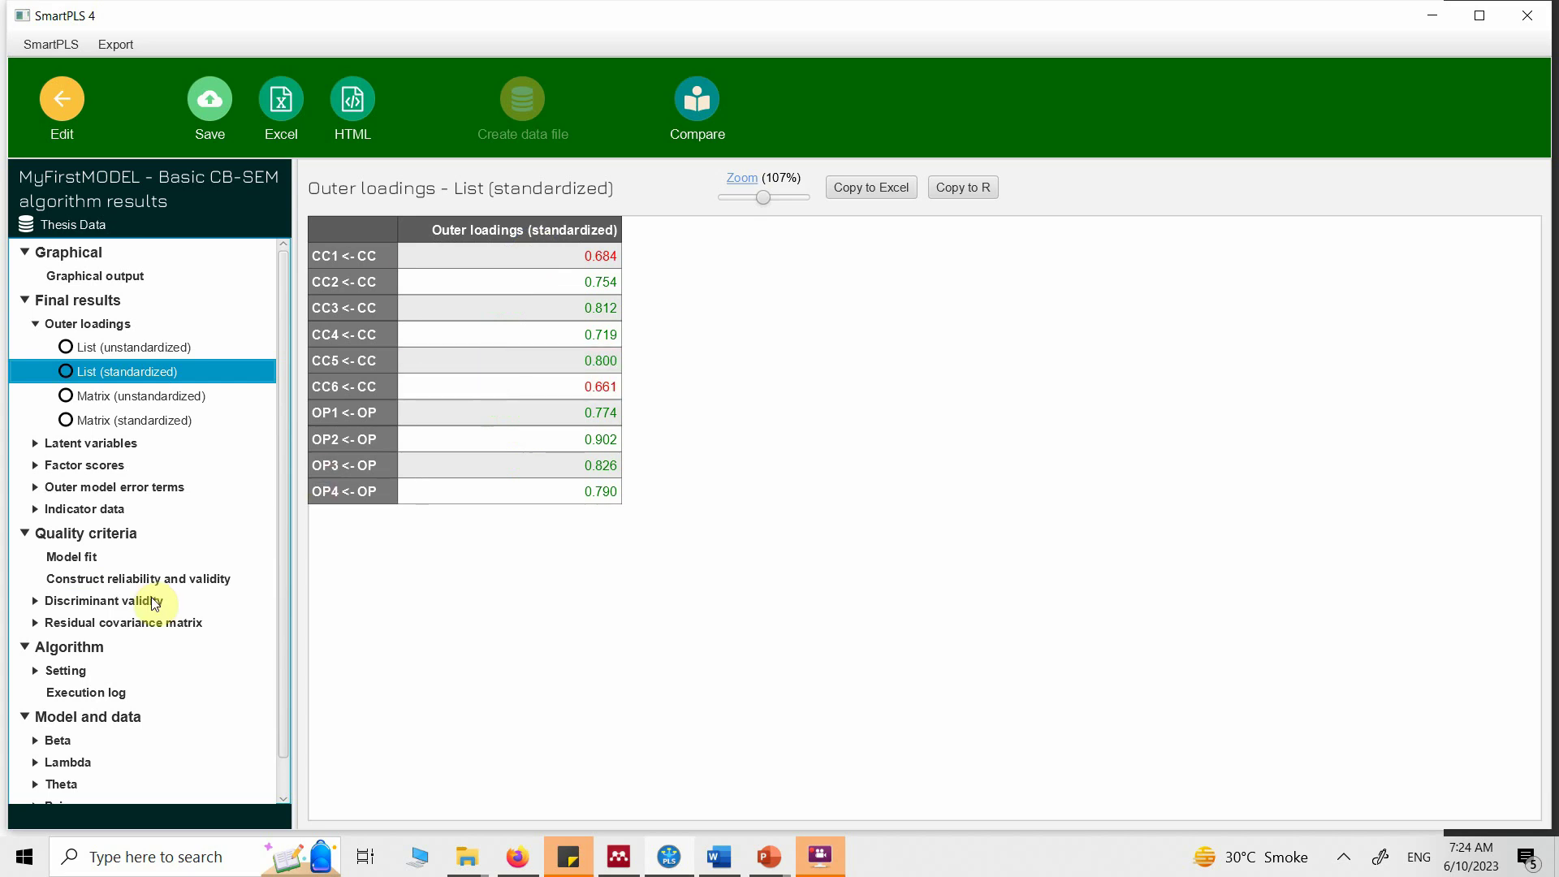
# Step: Open Construct reliability and validity, highlighting CC and OP composite reliability and AVE values
pyautogui.click(105, 580)
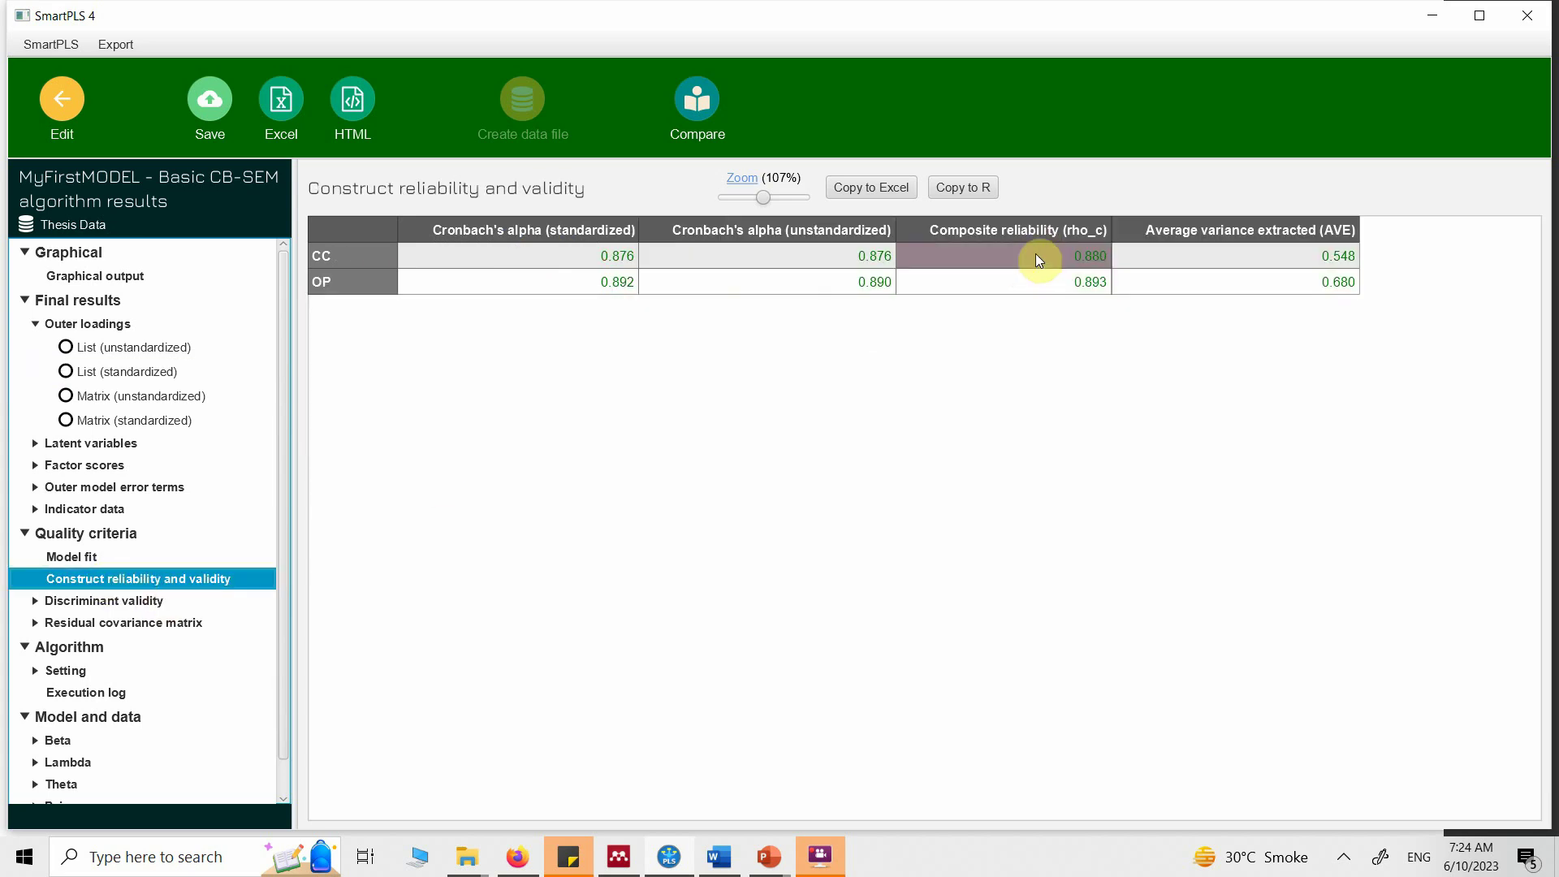
pyautogui.click(1036, 277)
pyautogui.moveTo(1035, 274); pyautogui.dragTo(1036, 255)
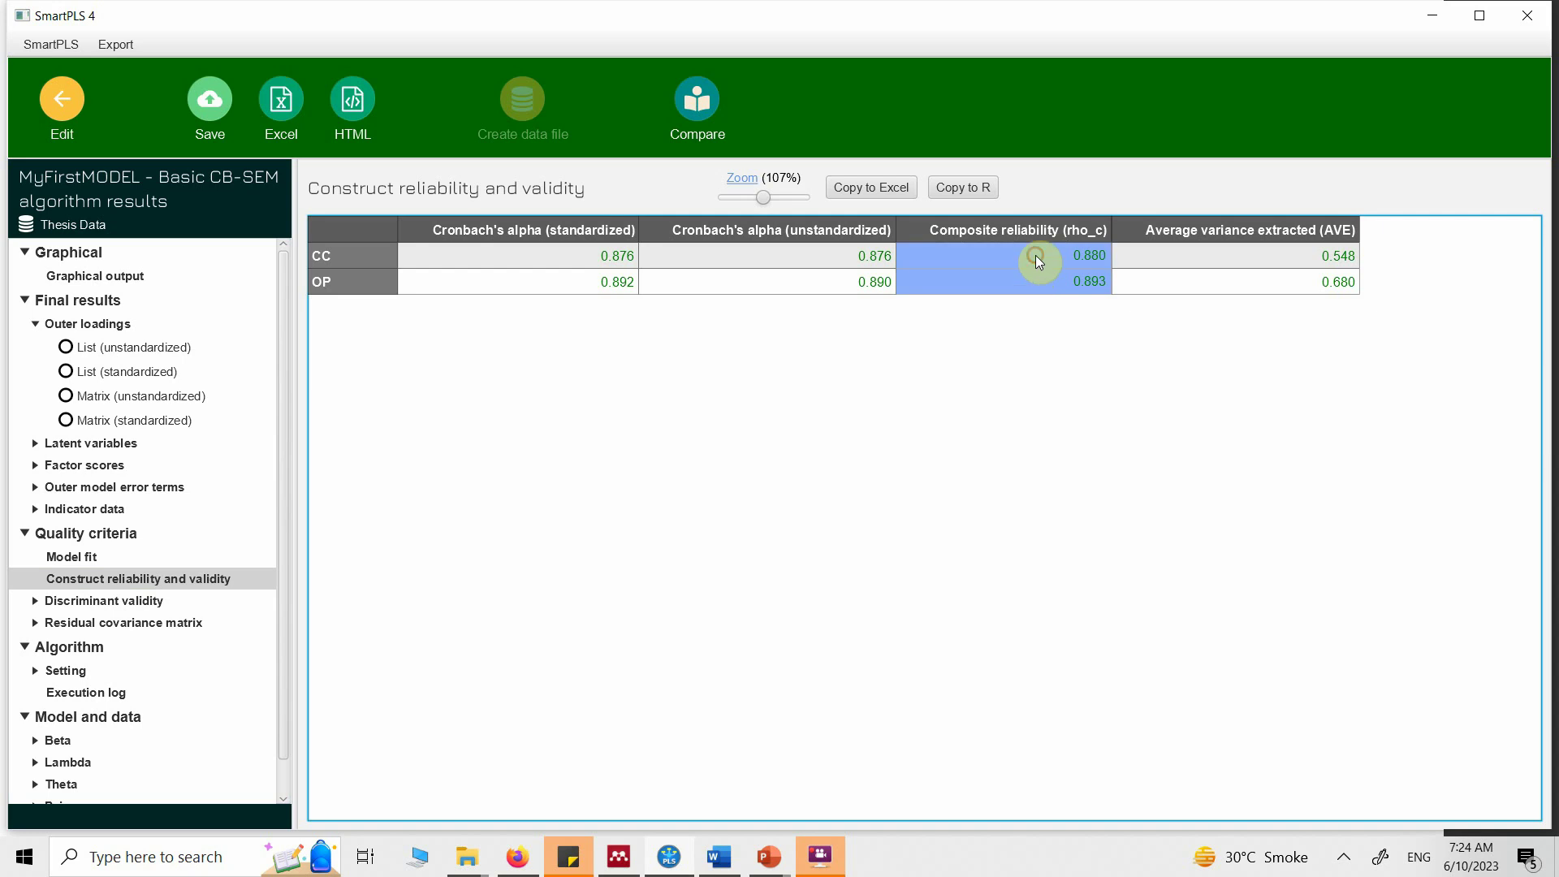
pyautogui.click(1228, 255)
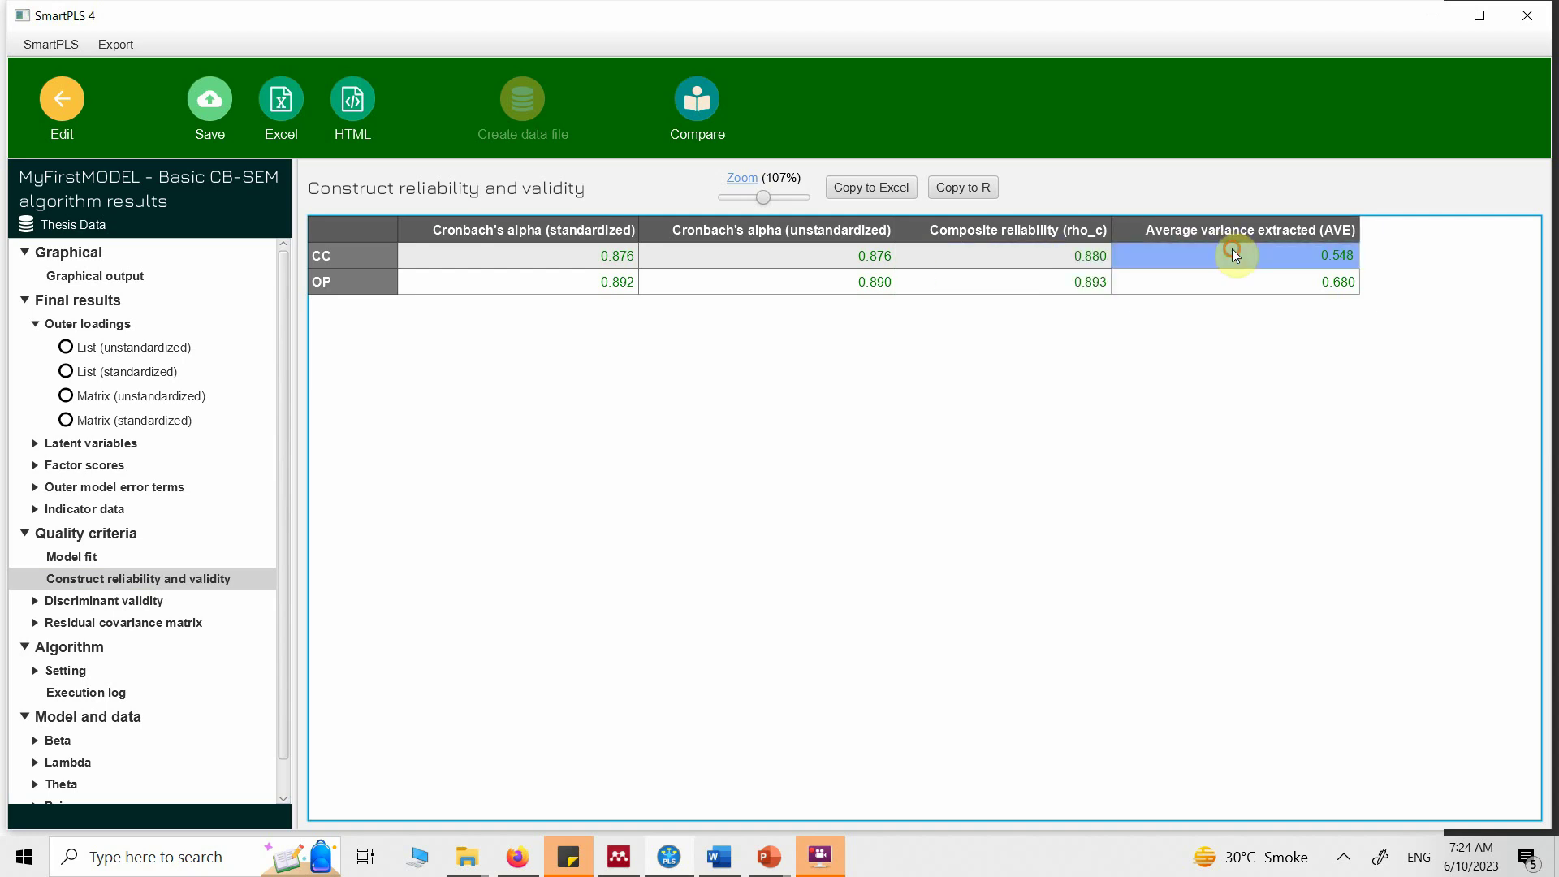
pyautogui.moveTo(1232, 250); pyautogui.dragTo(1235, 275)
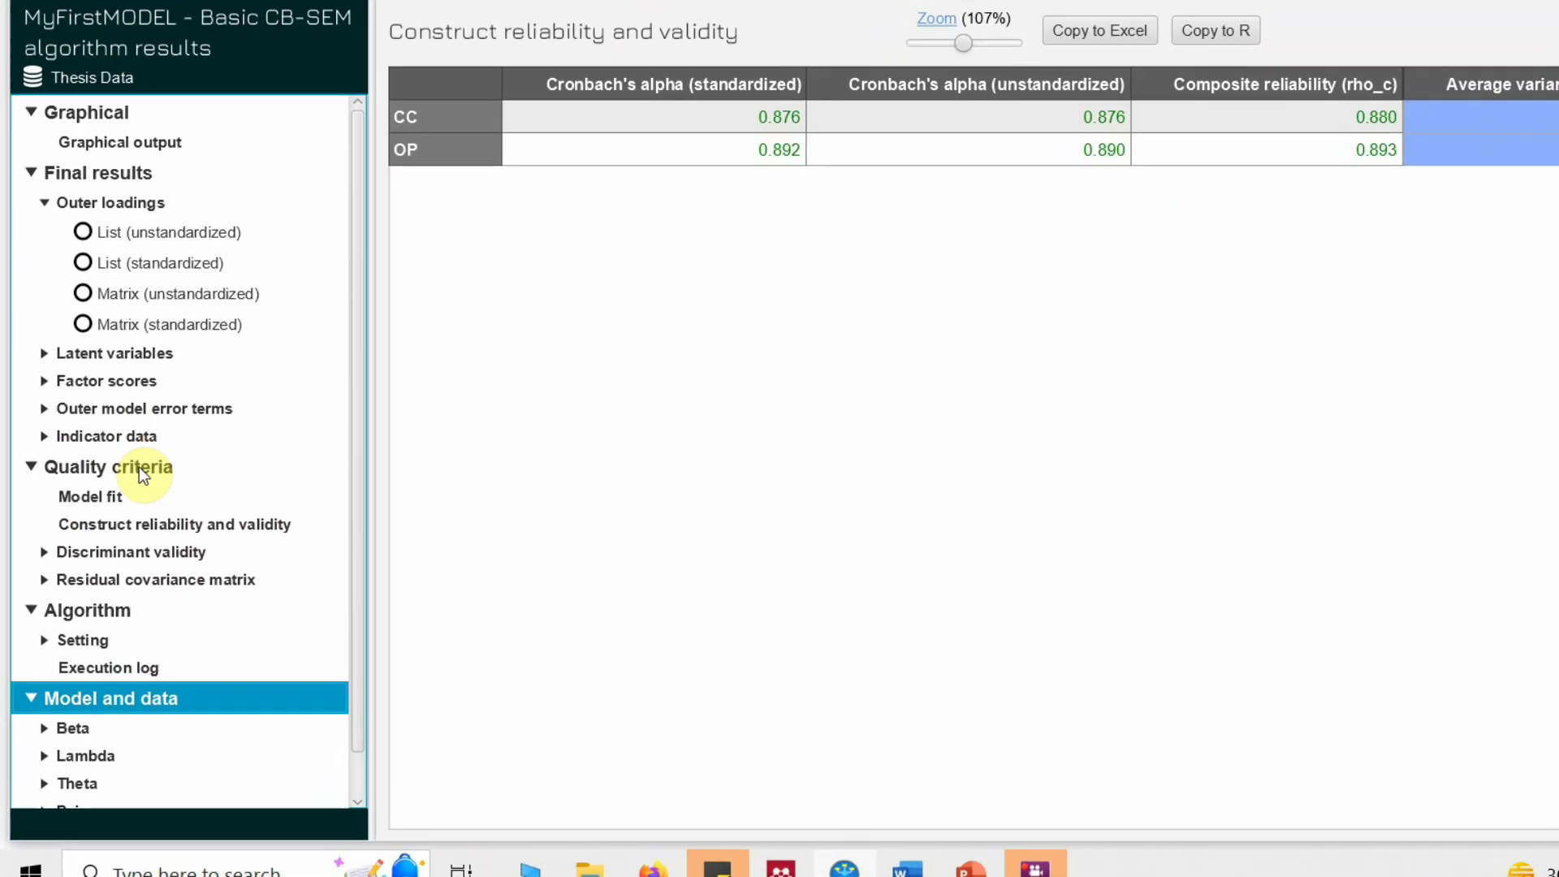
# Step: Open Model fit and point out RMSEA 0.114, GFI 0.895, SRMR 0.059, NFI 0.909, TLI 0.899, CFI 0.924
pyautogui.click(139, 466)
pyautogui.click(79, 497)
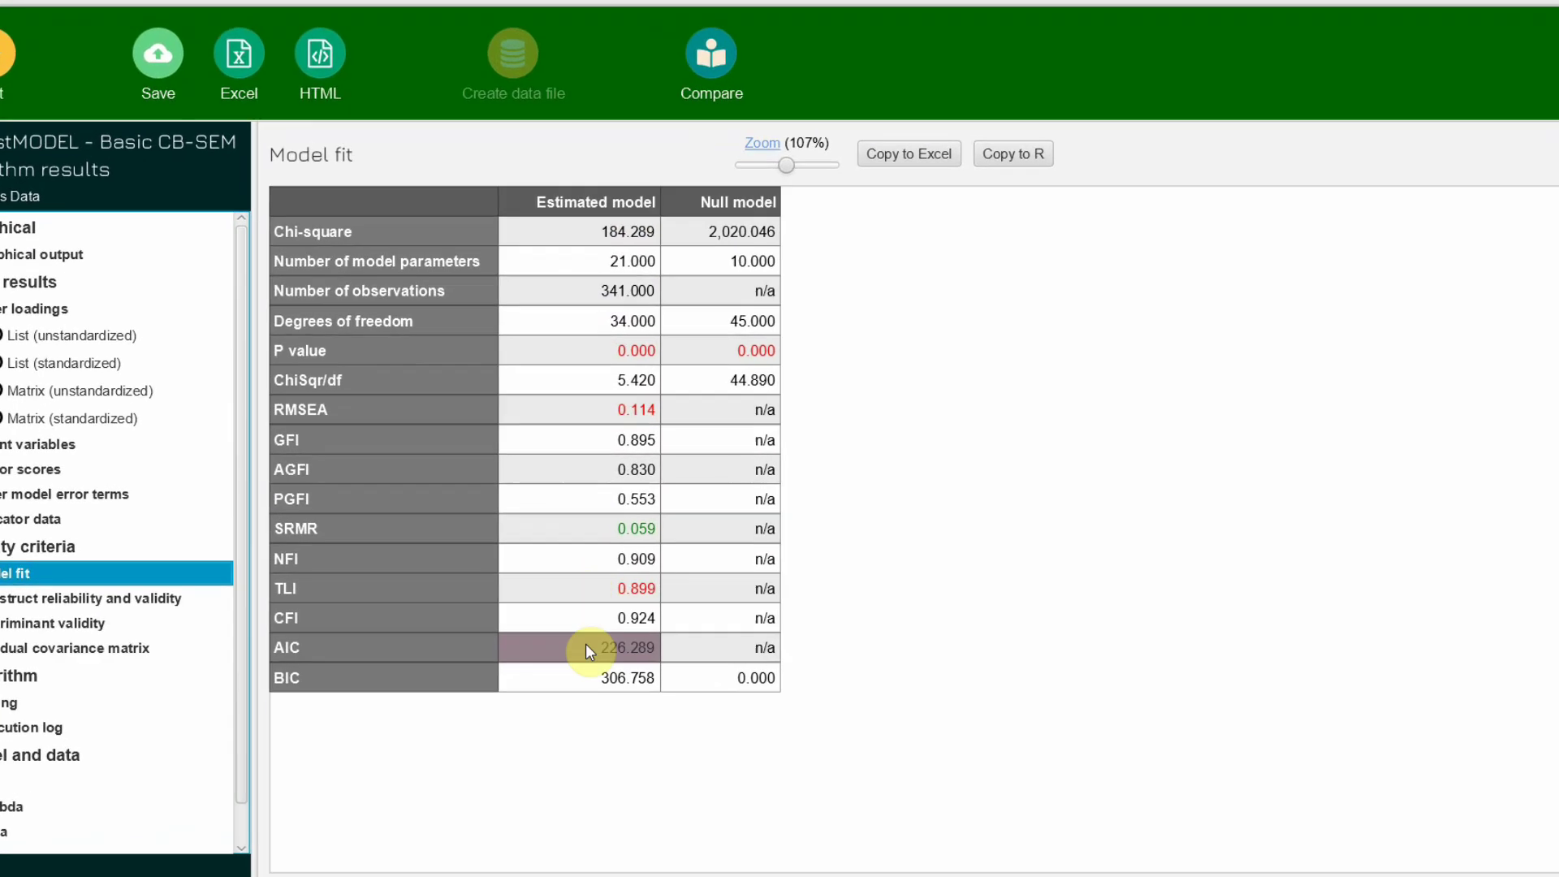
pyautogui.click(607, 408)
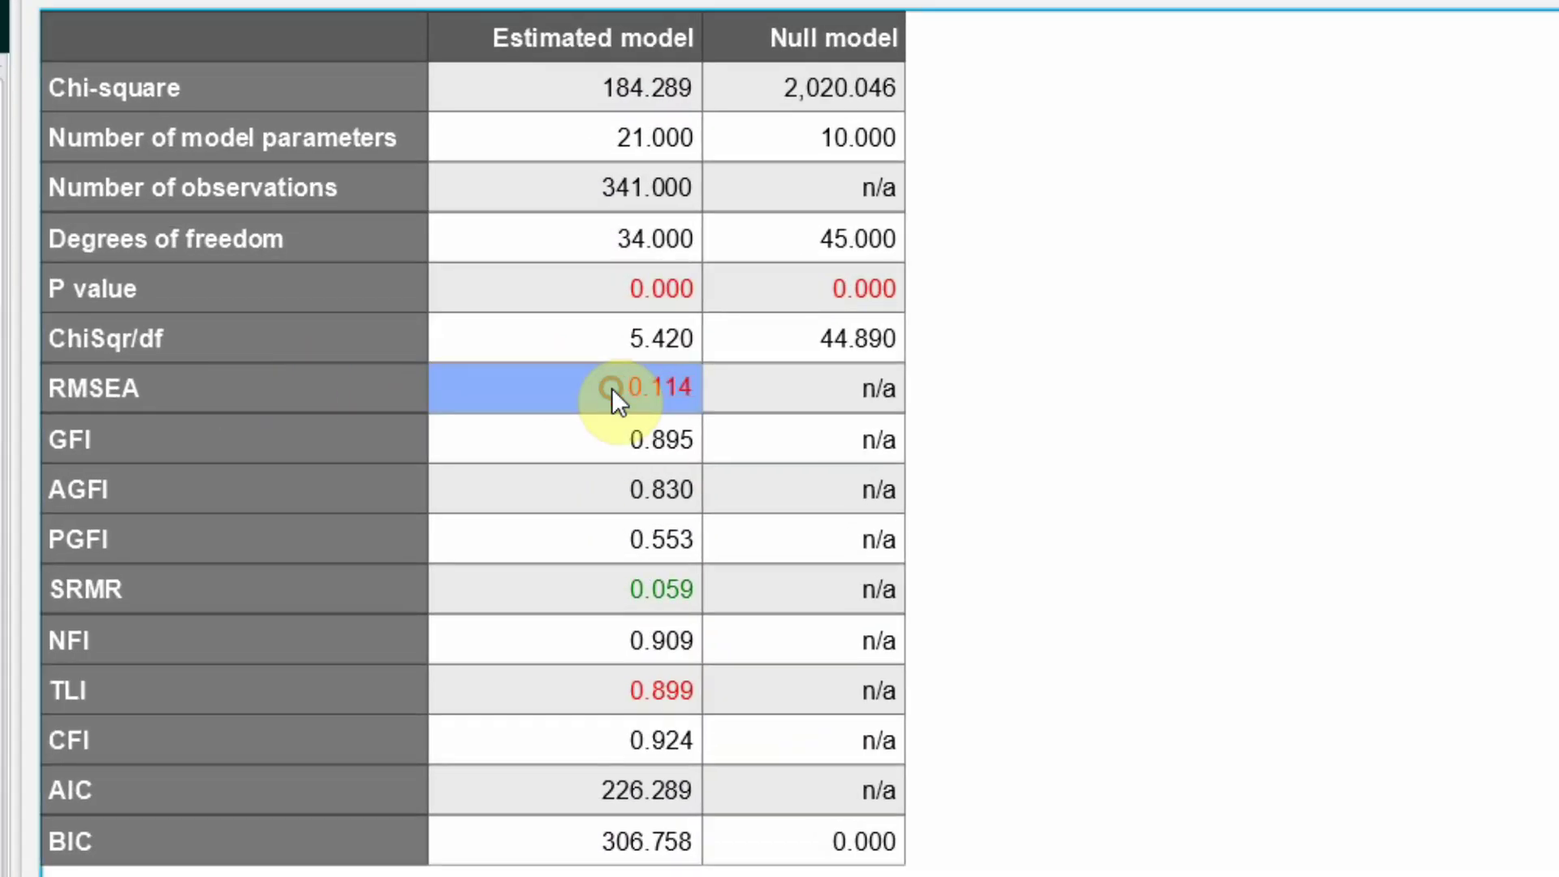
pyautogui.click(562, 434)
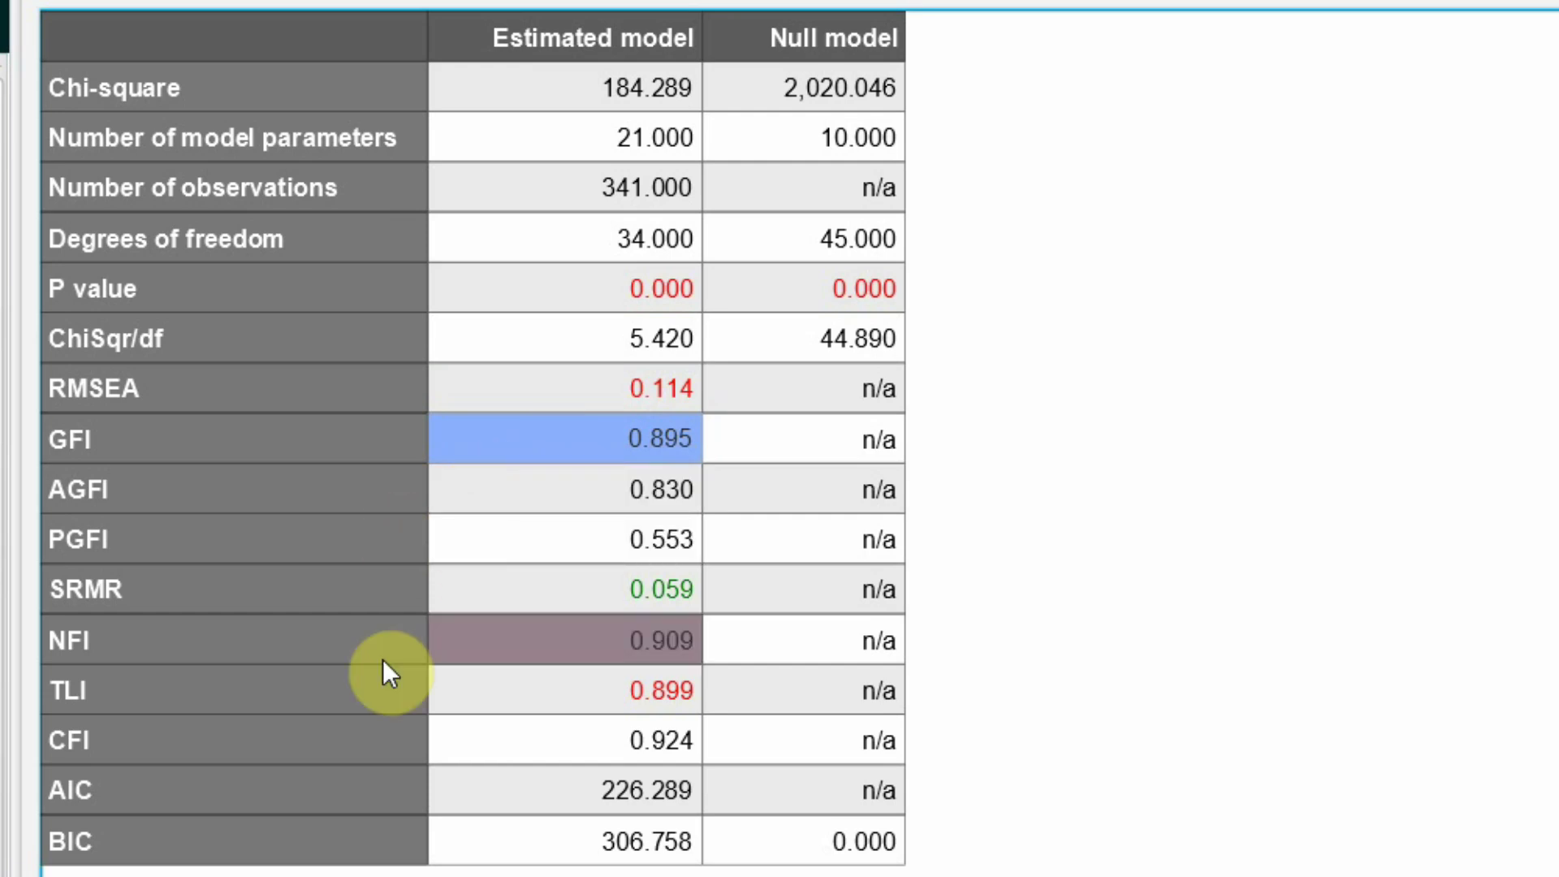
pyautogui.click(549, 592)
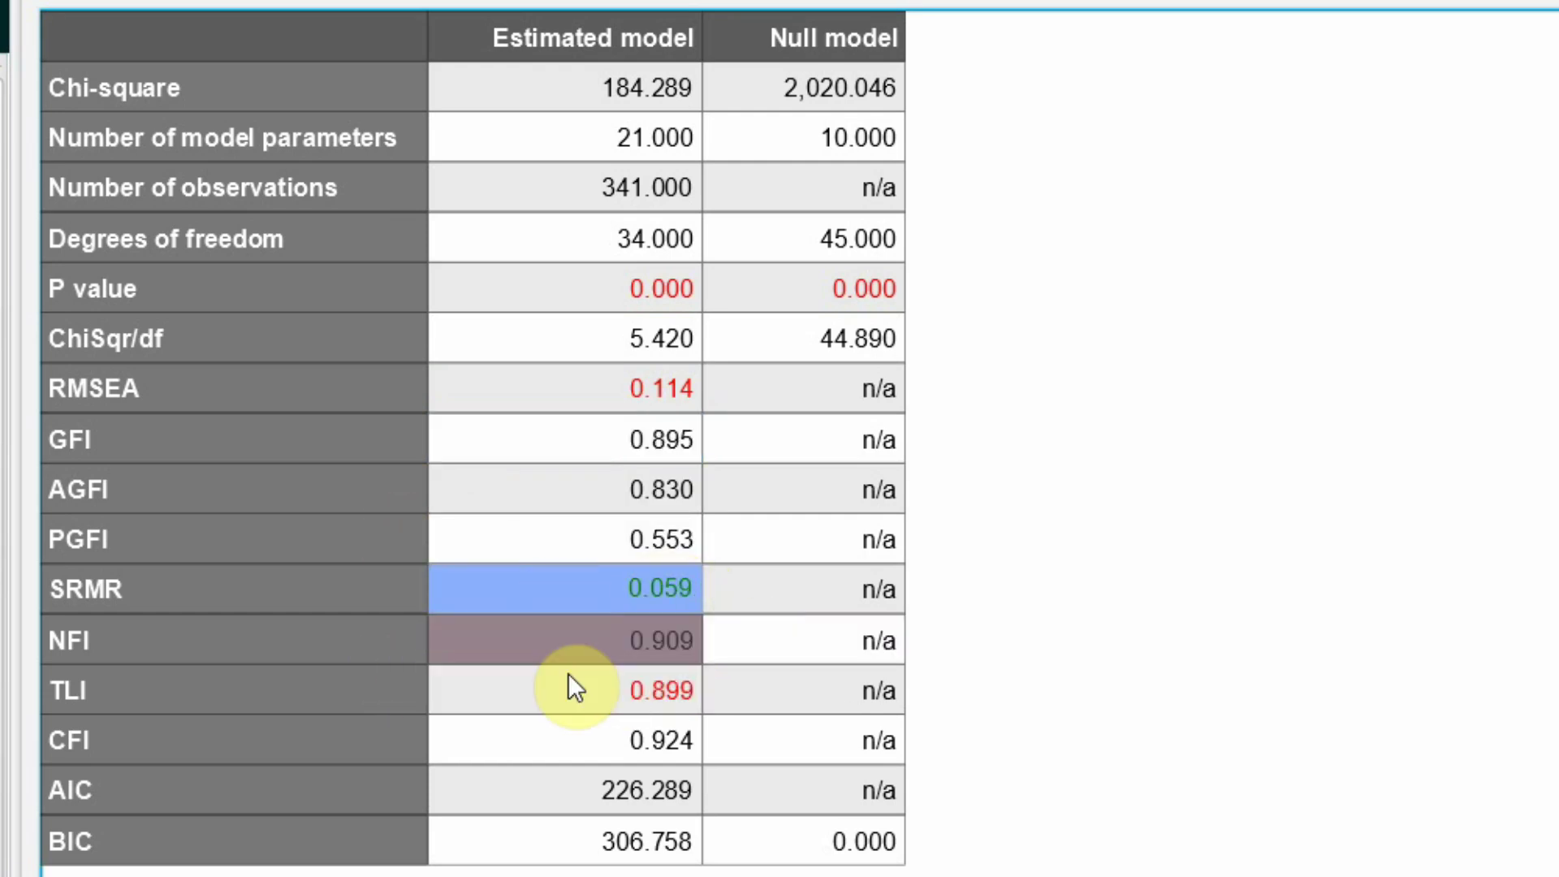
pyautogui.click(509, 642)
pyautogui.click(553, 704)
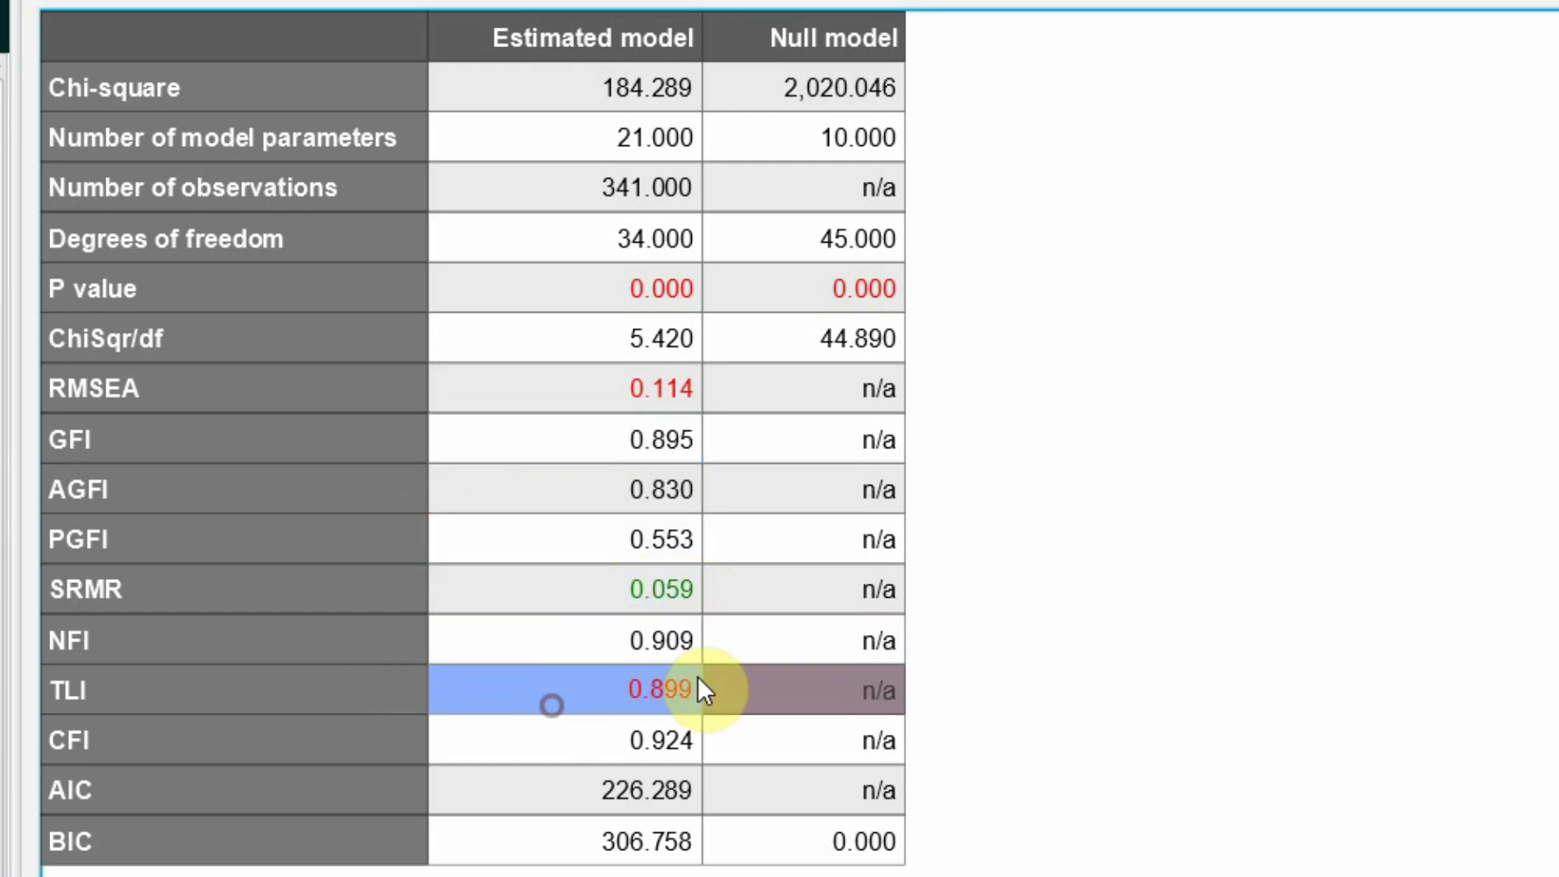
pyautogui.click(564, 743)
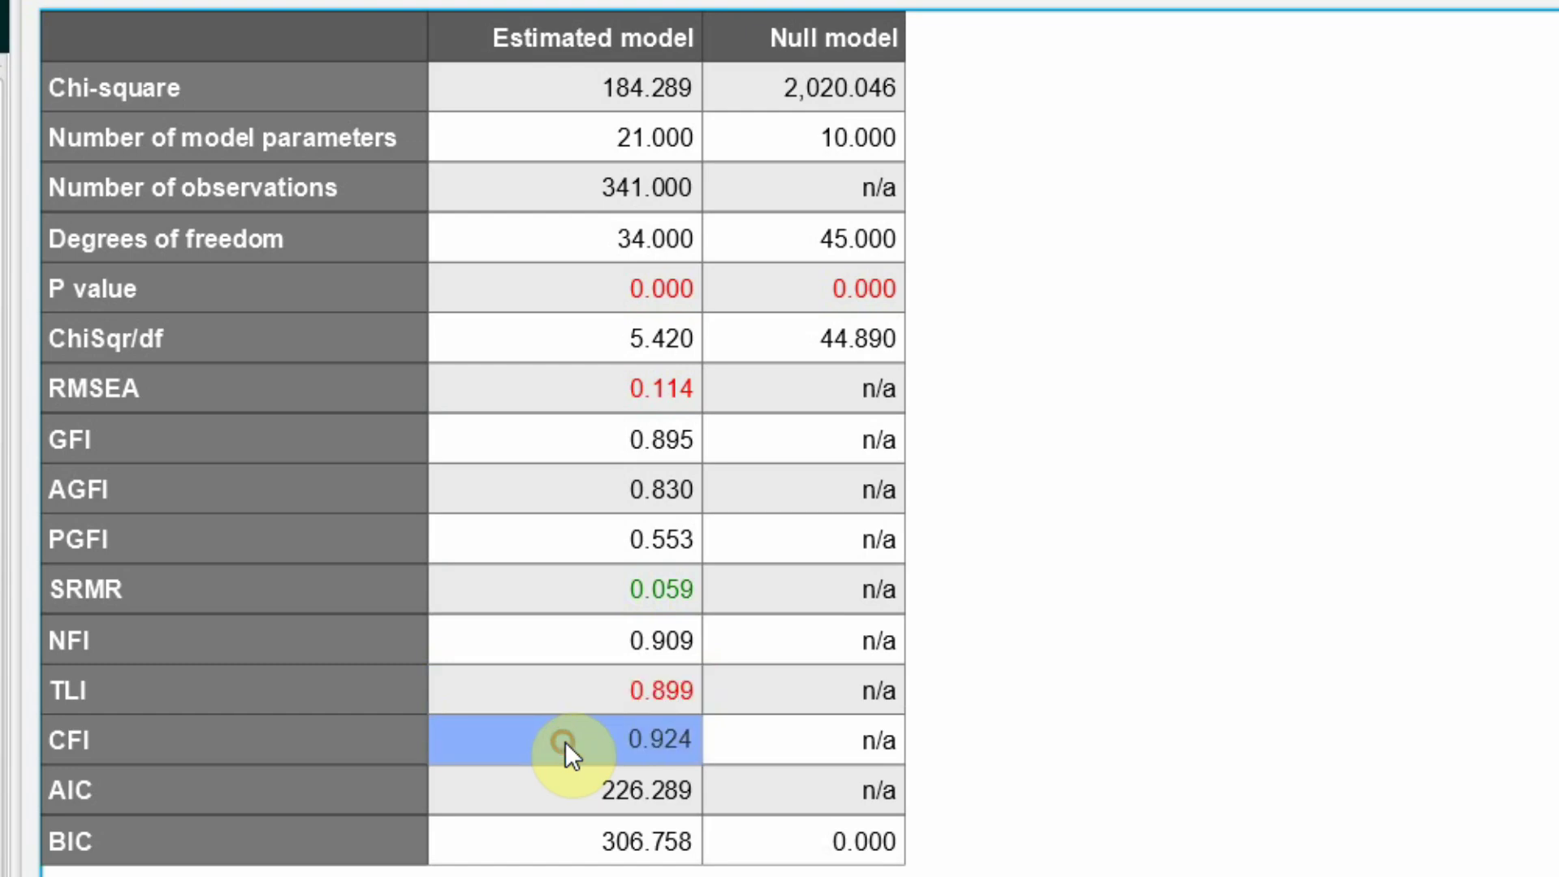